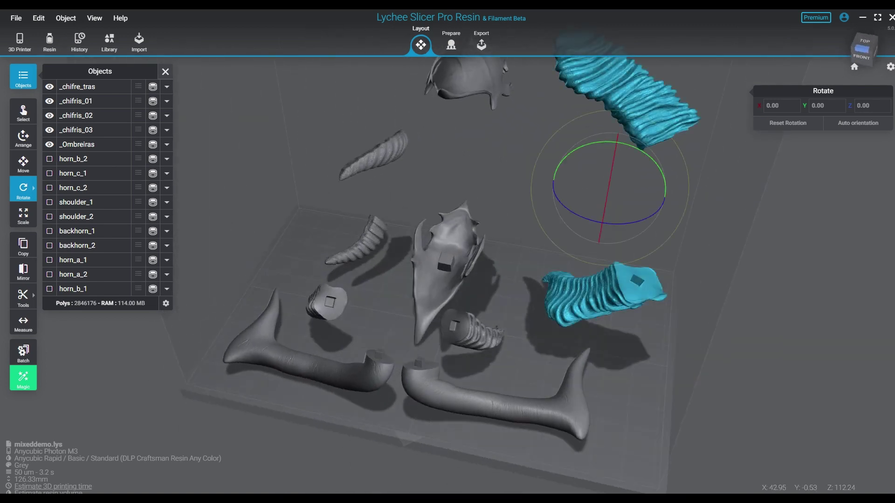
- Select the _chifris_02 horn pair and rotate it to 88° about the Y axis
left_click(89, 115)
left_click_drag(609, 224, 580, 217)
left_click_drag(581, 148, 645, 154)
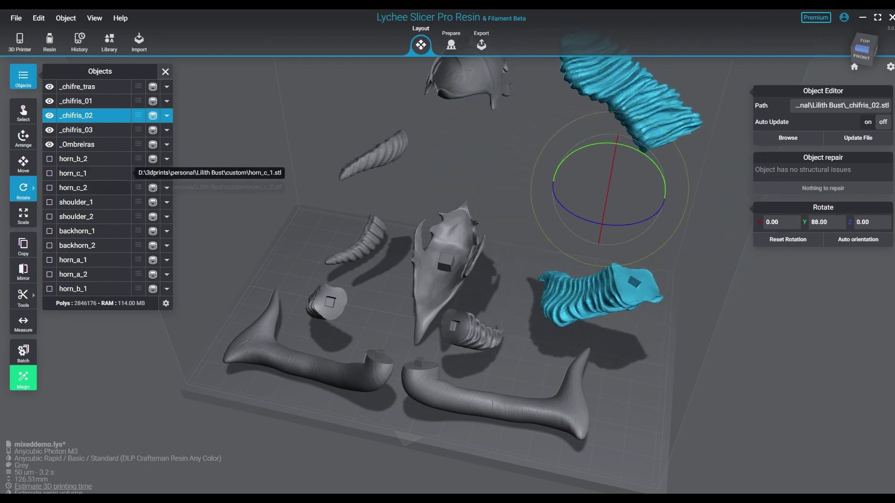
- Split the _chifris_02 object into its separate parts
mouse_move(24, 298)
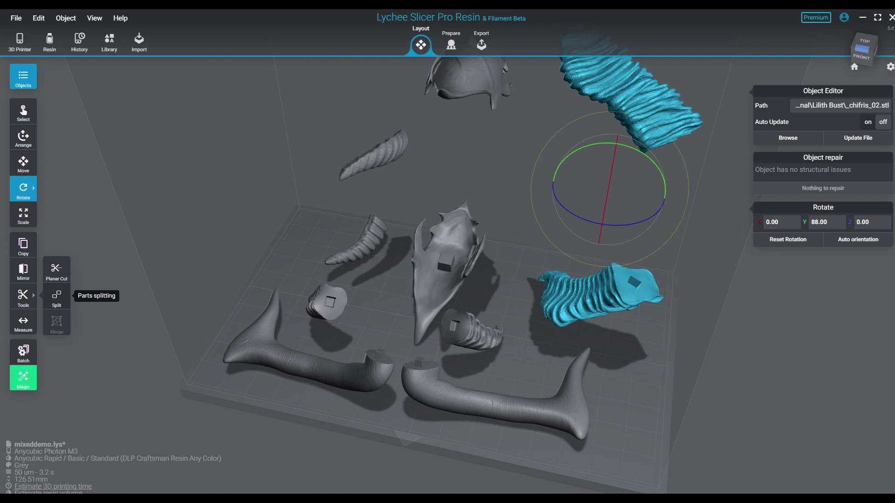
left_click(57, 298)
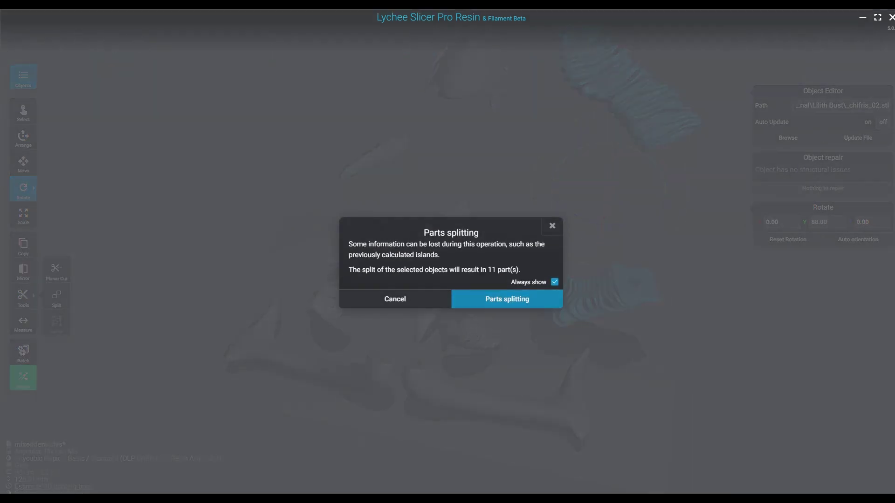
left_click(508, 298)
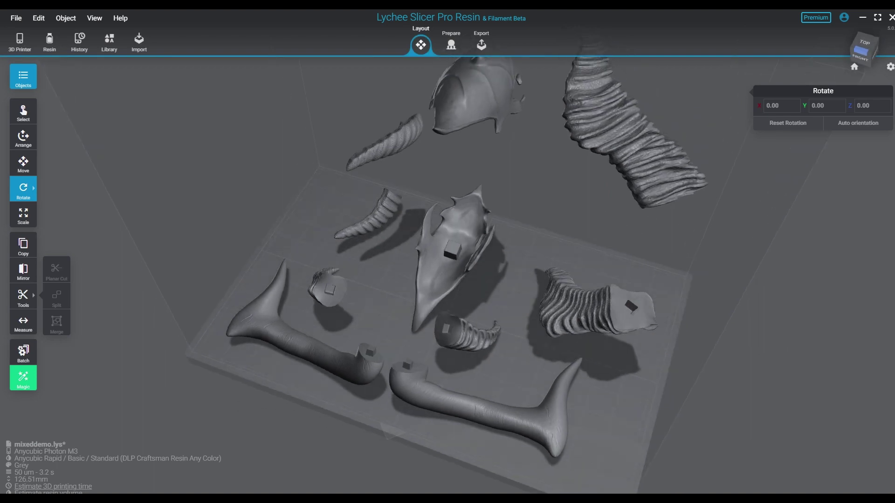
- Move _chifris_02-split-21 to about X 44.81 and _chifris_02-split-01 to about X 36.89, Y -19.66
left_click(23, 164)
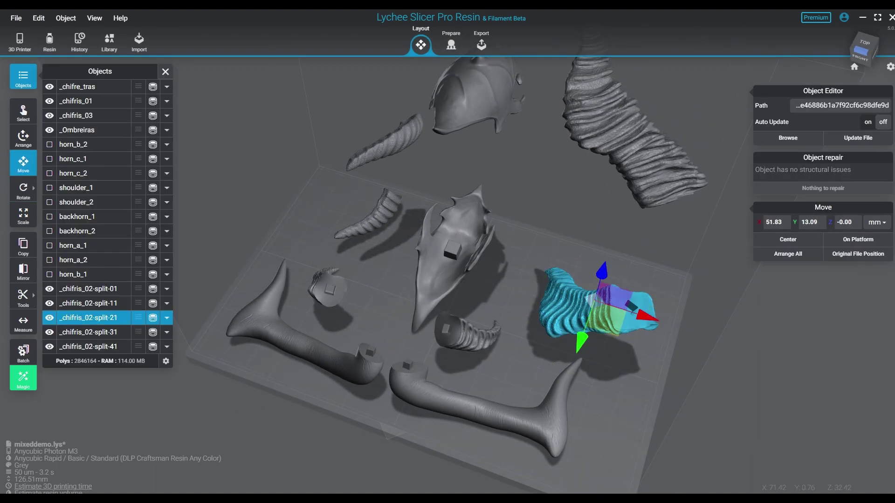
left_click_drag(647, 315, 628, 309)
left_click_drag(624, 136, 552, 214)
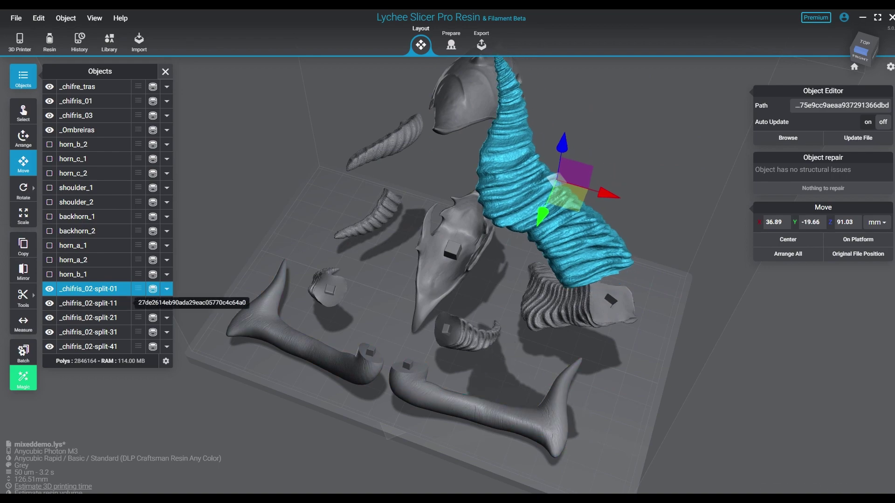
- Examine the _chifris_02-split-11 fragment and the horns around it from several angles
left_click(102, 304)
right_click_drag(335, 289, 238, 254)
right_click_drag(443, 327, 322, 347)
scroll(382, 298, "up", 3)
middle_click_drag(457, 280, 529, 310)
middle_click_drag(372, 289, 559, 298)
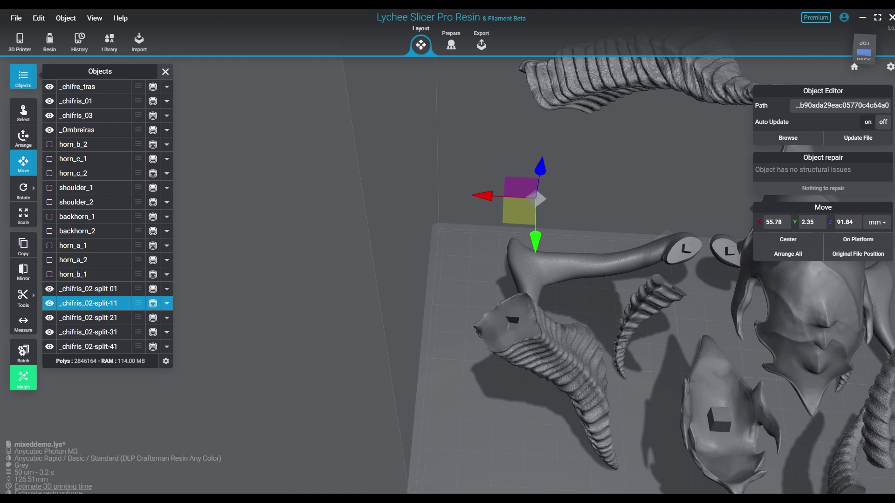
right_click_drag(466, 289, 553, 350)
scroll(541, 279, "up", 2)
right_click_drag(541, 279, 606, 224)
middle_click_drag(466, 233, 503, 349)
right_click_drag(298, 321, 448, 279)
scroll(447, 280, "down", 3)
- Move the _chifris_02-split-21 horn aside to about X 21.24, Y 10.91
left_click(514, 301)
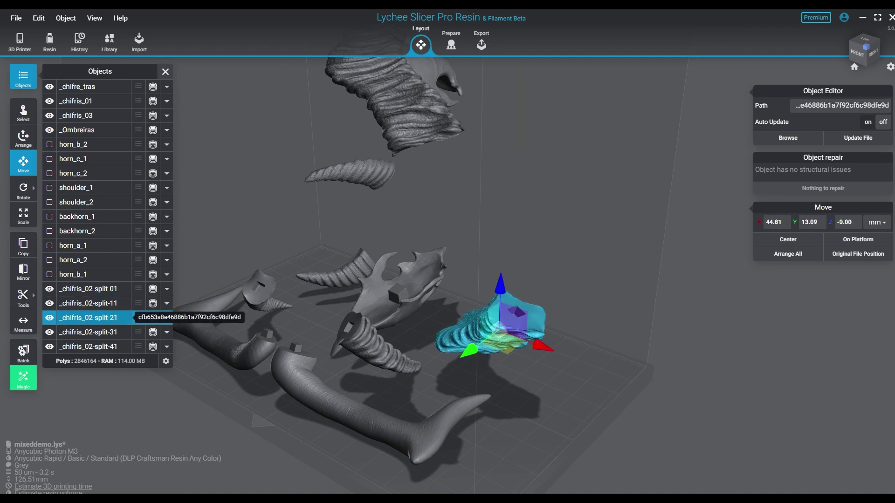
right_click_drag(336, 355, 434, 326)
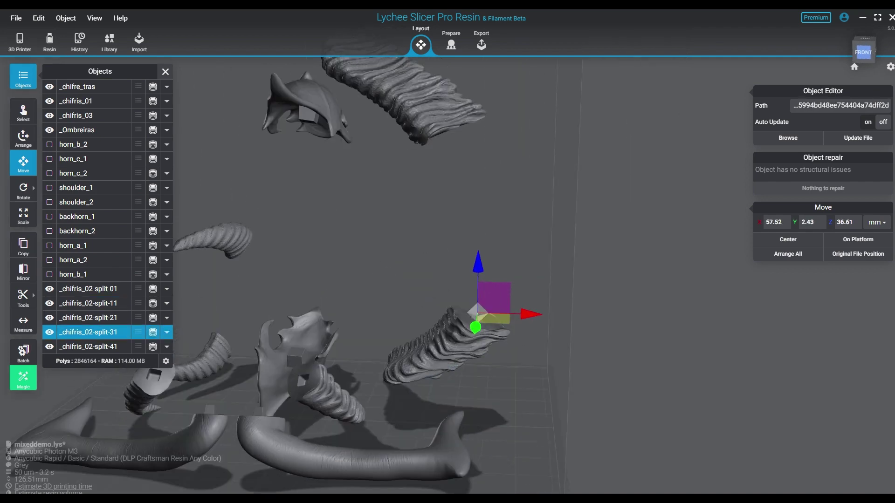
left_click_drag(440, 340, 371, 344)
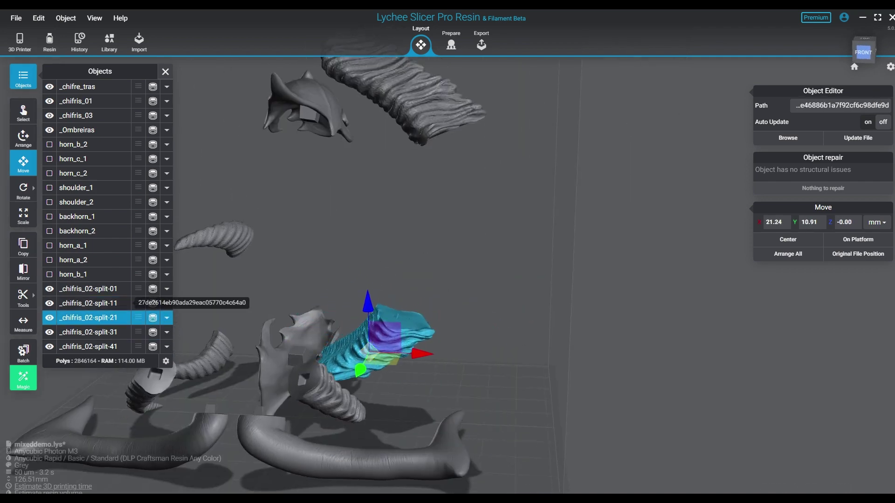
- Delete the stray fragments _chifris_02-split-41 and _chifris_02-split-11
left_click(96, 304)
left_click(95, 332)
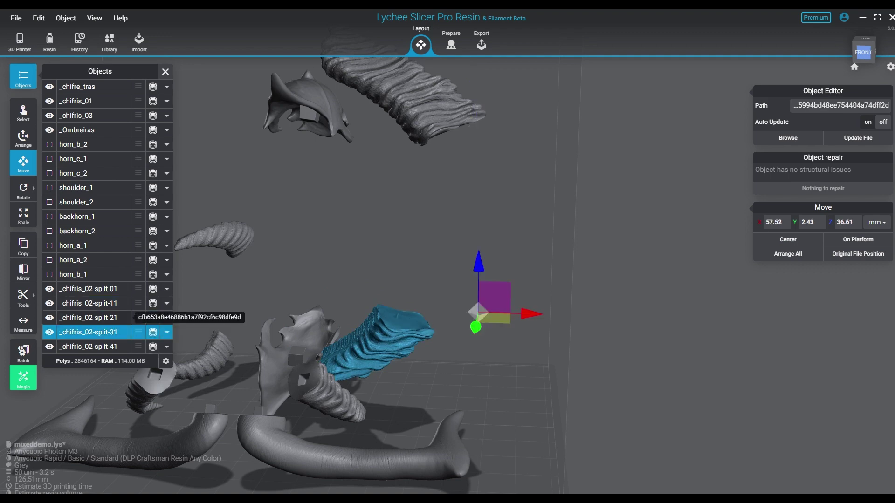
left_click(96, 318)
left_click(96, 347)
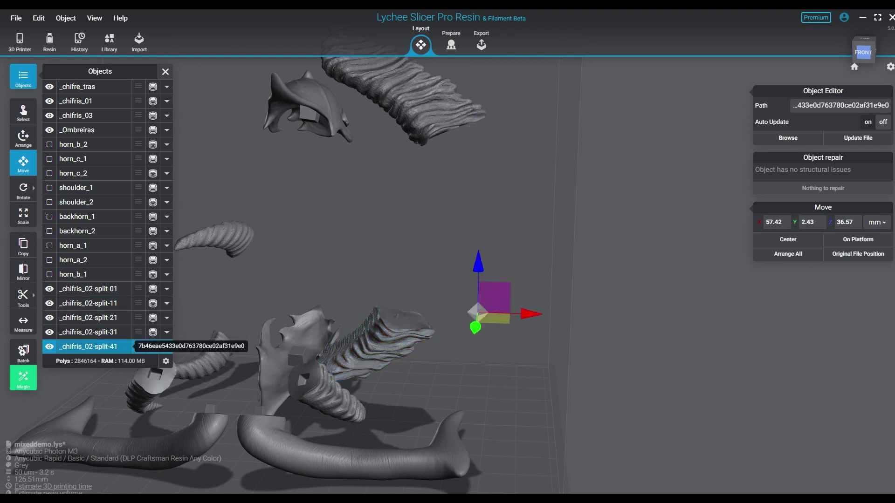
key("Delete")
left_click(96, 303)
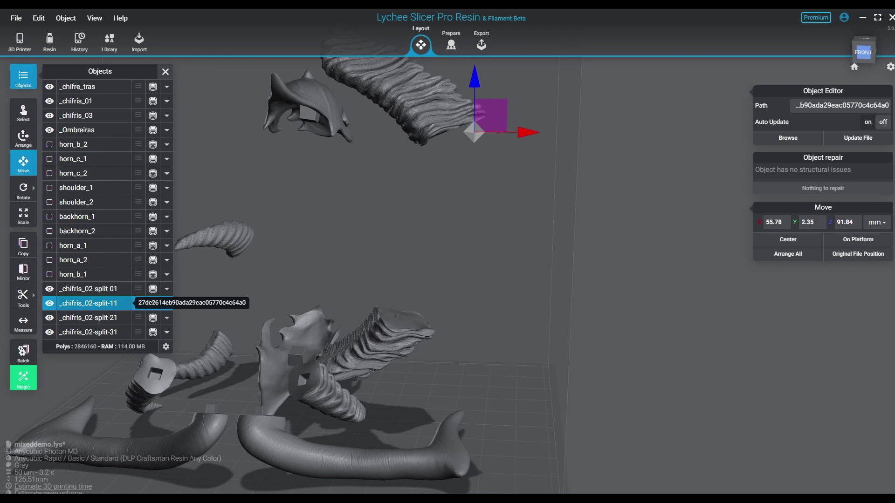
key("Delete")
- Slide _chifris_02-split-21 away from the shoulder piece and move _chifris_02-split-01 to about Y -8.93, Z 46.90
right_click_drag(399, 275, 401, 308)
left_click_drag(402, 308, 473, 319)
mouse_move(395, 126)
left_mouse_down()
mouse_move(379, 158)
mouse_move(394, 139)
left_mouse_up()
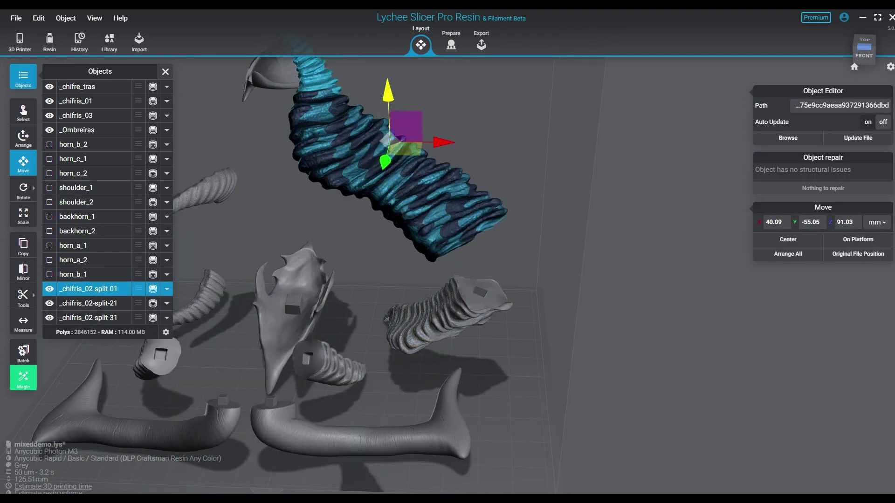
left_click_drag(388, 93, 396, 277)
left_click_drag(392, 345, 409, 246)
- Shift the large _chifris_02-split-01 horn across the plate, clear of the other large horn
left_click(508, 205)
right_click_drag(508, 205, 356, 221)
left_click(574, 236)
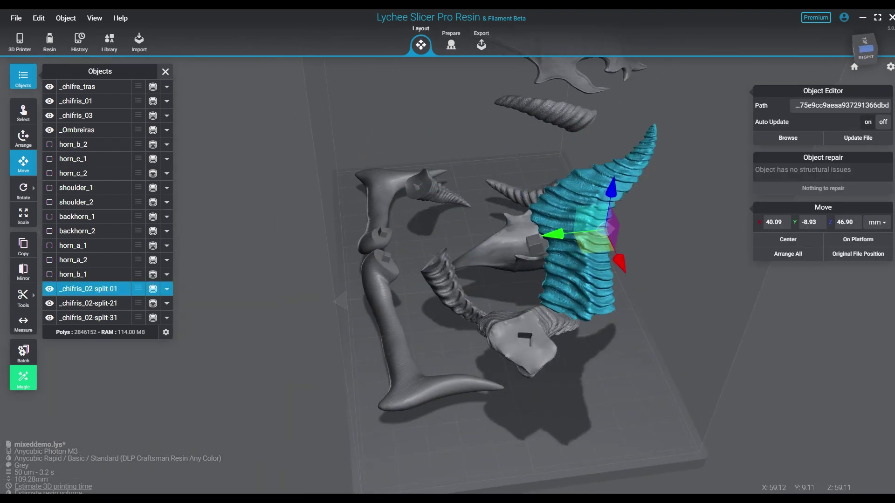
left_click_drag(578, 238, 528, 247)
right_click_drag(494, 251, 639, 240)
left_click_drag(409, 209, 336, 231)
right_click_drag(336, 252, 331, 282)
- Split the _Ombreiras shoulder object into its separate parts
left_click(253, 231)
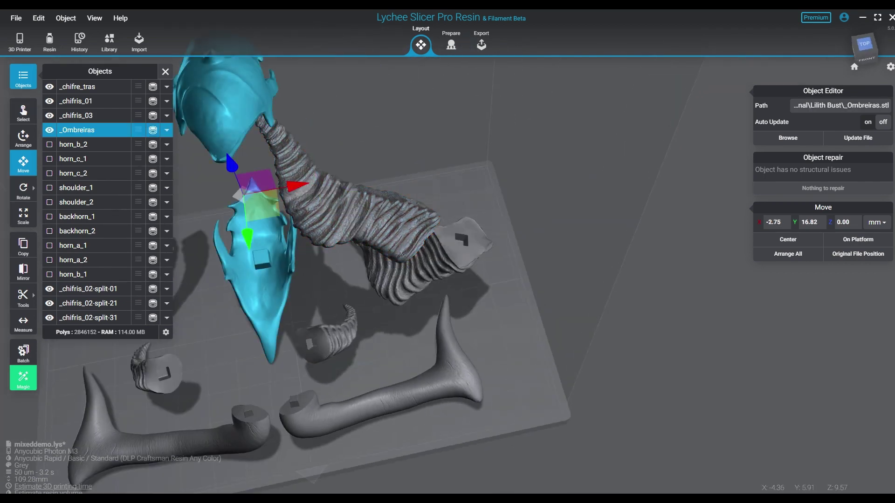
mouse_move(24, 297)
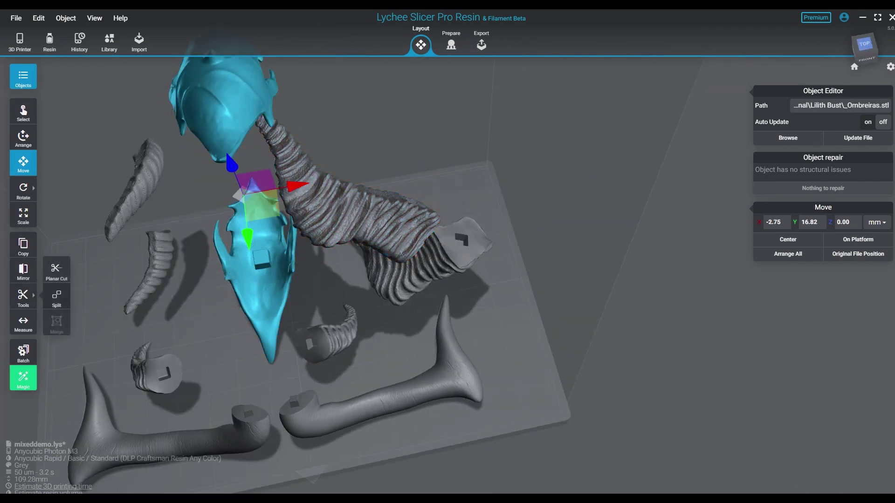
left_click(56, 297)
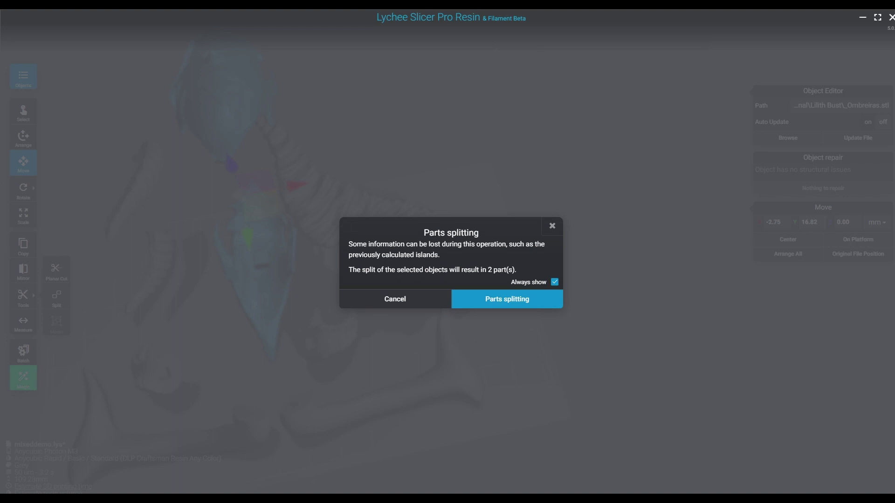
left_click(508, 299)
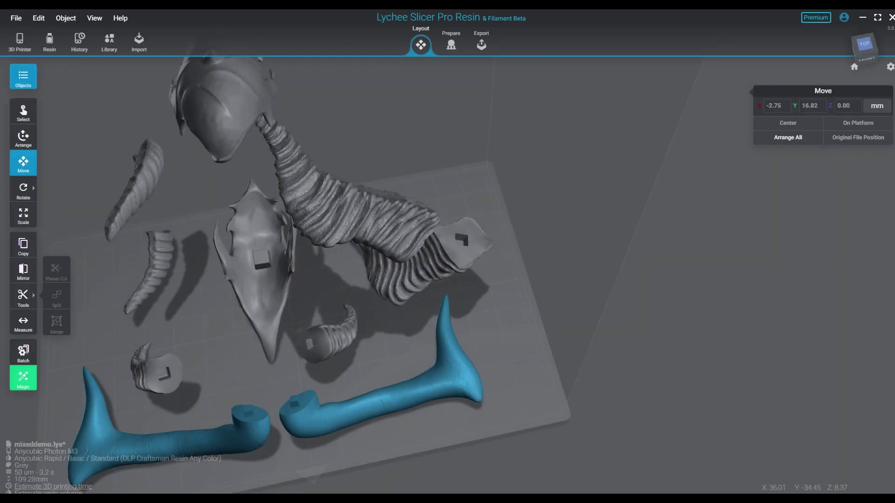
- Lower _Ombreiras-split-11 to about Z 13.49 and shift it to about X -18.96, beside the other shoulder piece
right_click_drag(326, 280, 387, 195)
left_click_drag(212, 391, 292, 364)
left_click(192, 105)
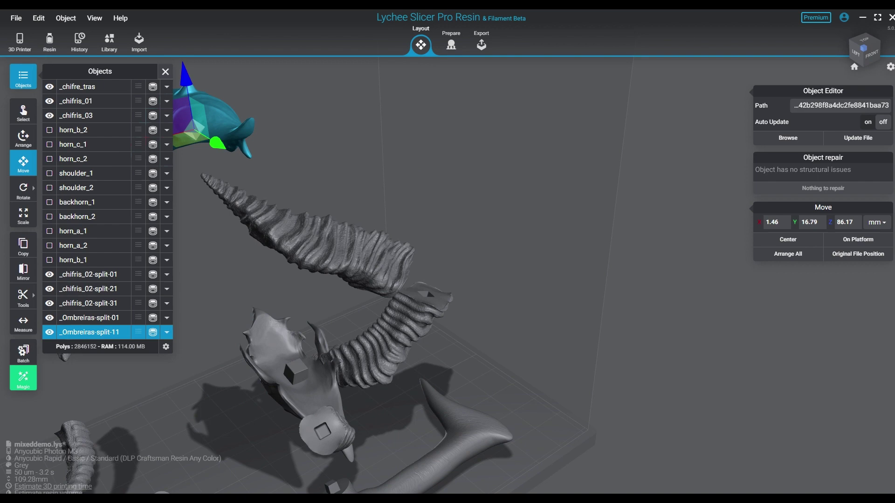
left_click_drag(187, 77, 228, 321)
right_click_drag(438, 443, 389, 466)
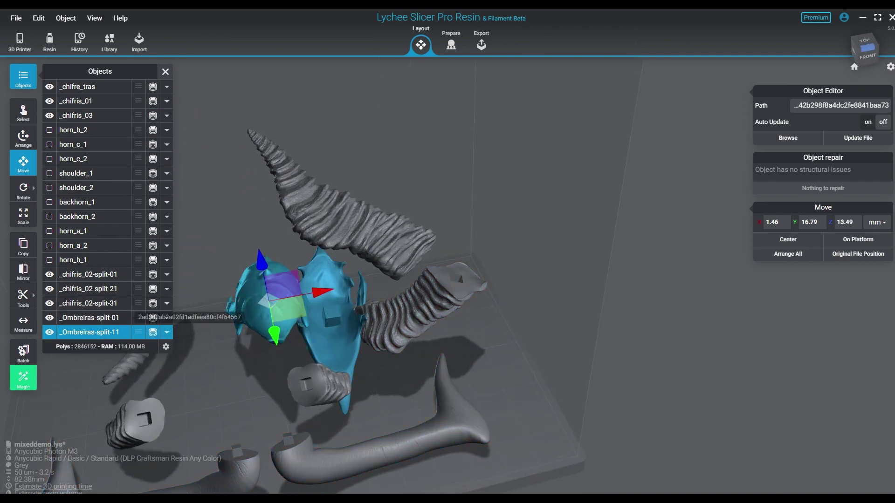
right_click_drag(466, 289, 392, 261)
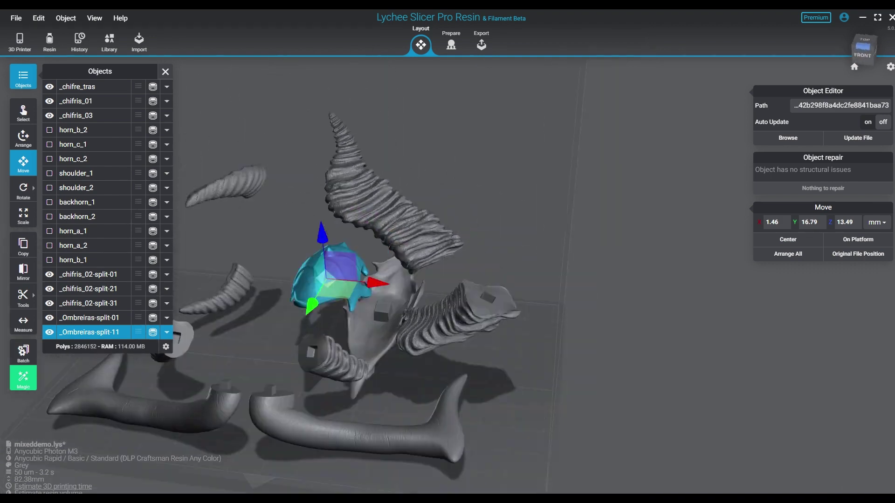
right_click_drag(298, 295, 307, 284)
left_click_drag(366, 292, 301, 289)
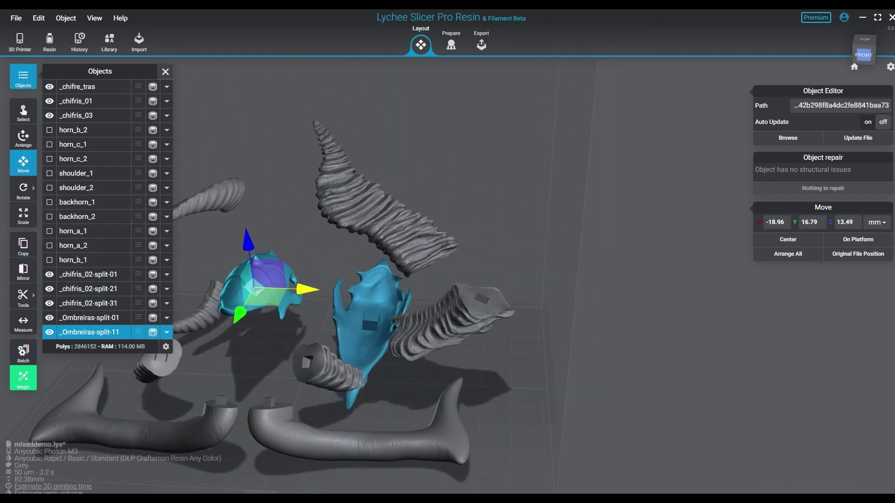
- Move _Ombreiras-split-01 to about X 6.36, Y 26.33 and _chifris_02-split-01 to about X 37.64, Y 25.60
left_click(370, 322)
left_click_drag(377, 343, 346, 315)
right_click_drag(347, 315, 413, 377)
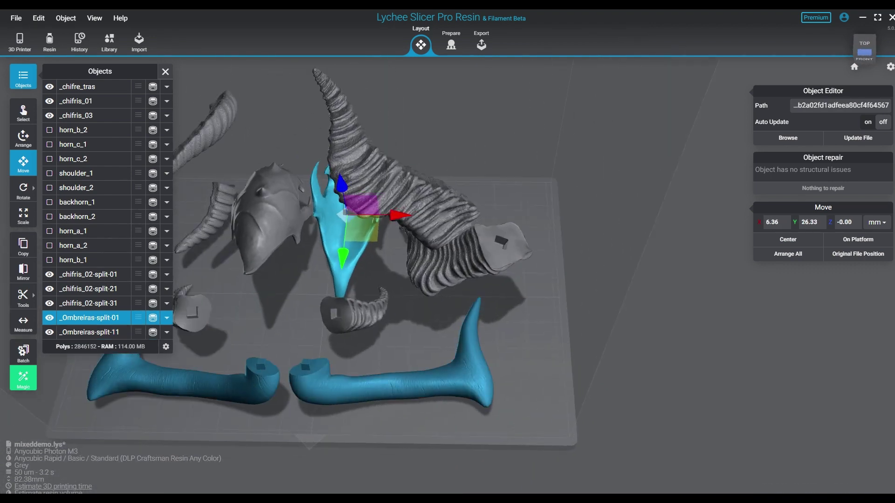
middle_click_drag(413, 377, 564, 370)
right_click_drag(564, 371, 578, 392)
left_click_drag(582, 182, 629, 140)
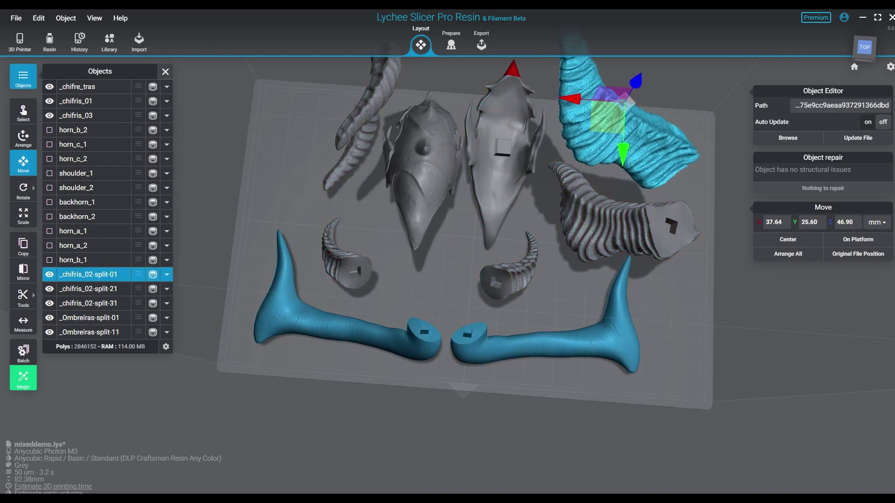
- Hide _chifre_tras and _chifris_01, and move the _chifris_03 horn pair to about X -30.53, Y -27.51
left_click(49, 86)
left_click(49, 101)
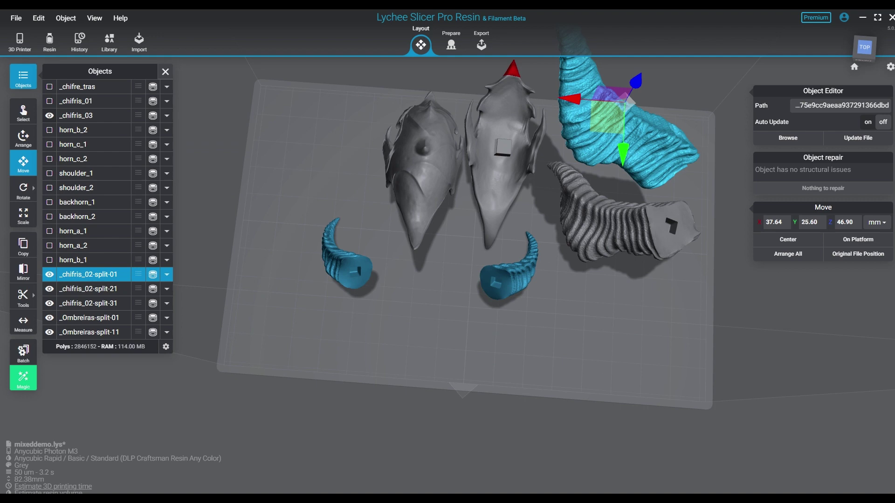
left_click_drag(346, 266, 293, 314)
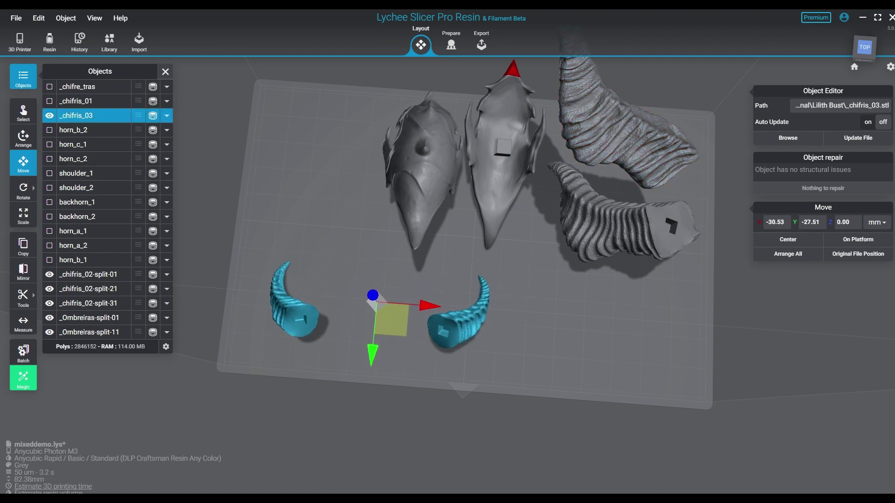
- Place the two shoulder pieces side by side behind _chifris_03, with _Ombreiras-split-01 at about X -31.40, Y 16.53
left_click_drag(425, 172, 307, 163)
left_click_drag(512, 179, 399, 199)
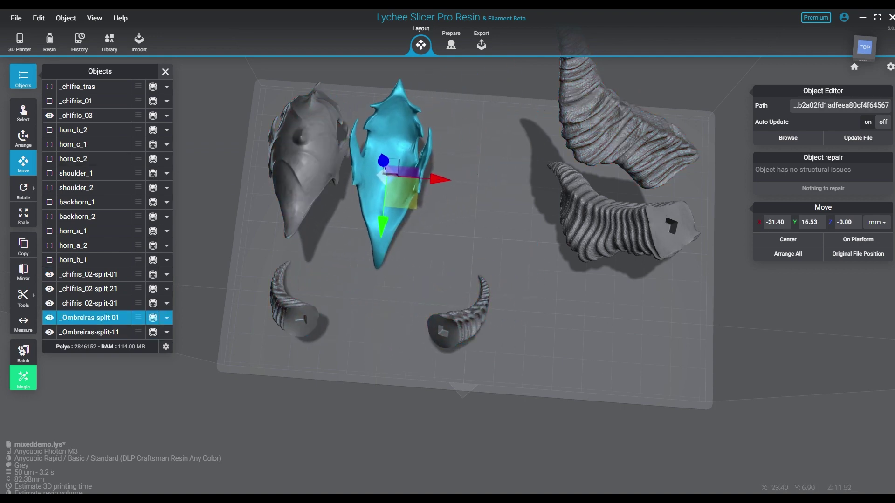
- Lower _chifris_02-split-01 toward the plate at about X 43.78, Y 8.98, and place _chifris_02-split-21 in front of it
left_click_drag(625, 224, 506, 192)
left_click_drag(645, 140, 666, 171)
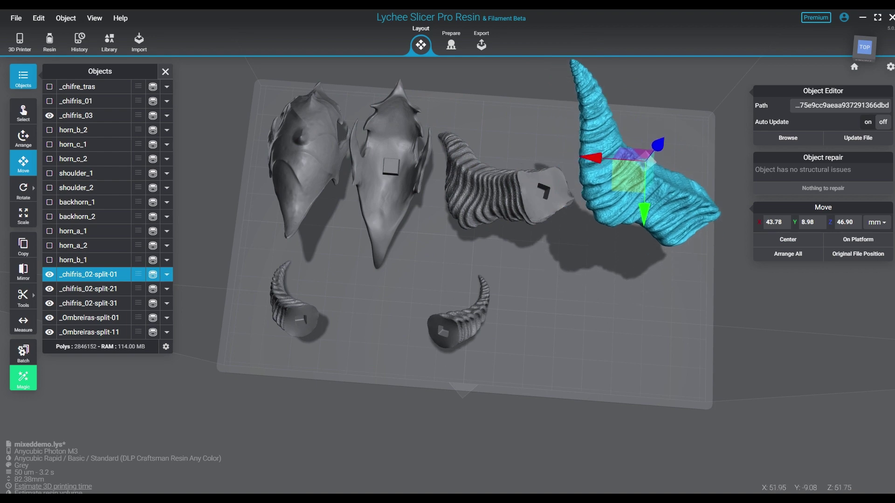
right_click_drag(653, 195, 659, 150)
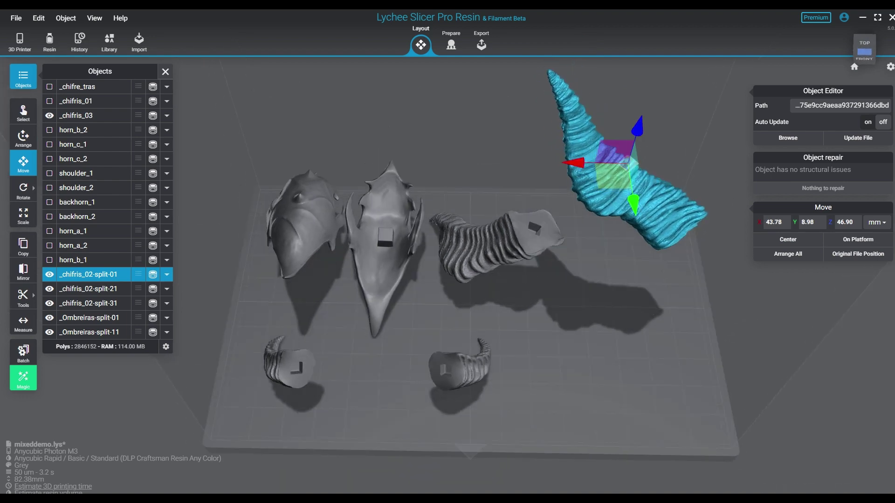
left_click_drag(637, 128, 613, 212)
left_click_drag(487, 247, 631, 357)
left_click(467, 368)
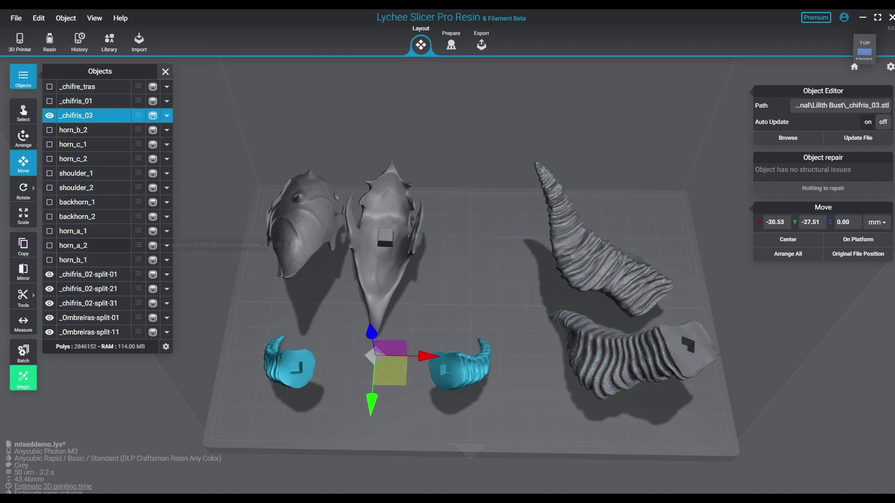
mouse_move(23, 297)
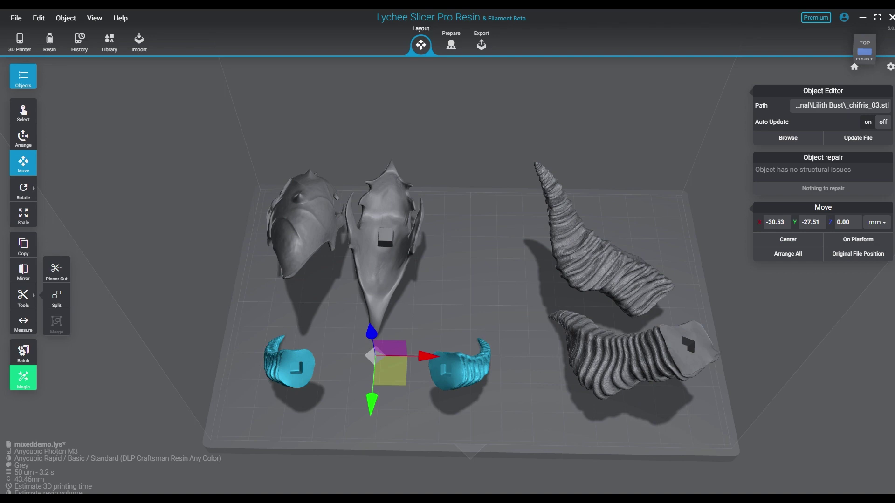
left_click(56, 270)
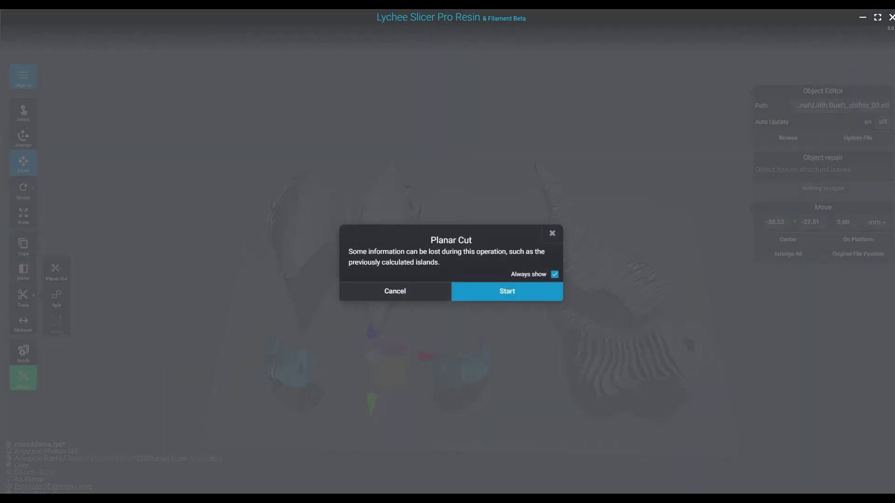
left_click(508, 291)
right_click_drag(385, 469, 377, 415)
left_click_drag(392, 399, 392, 462)
middle_click_drag(392, 461, 482, 440)
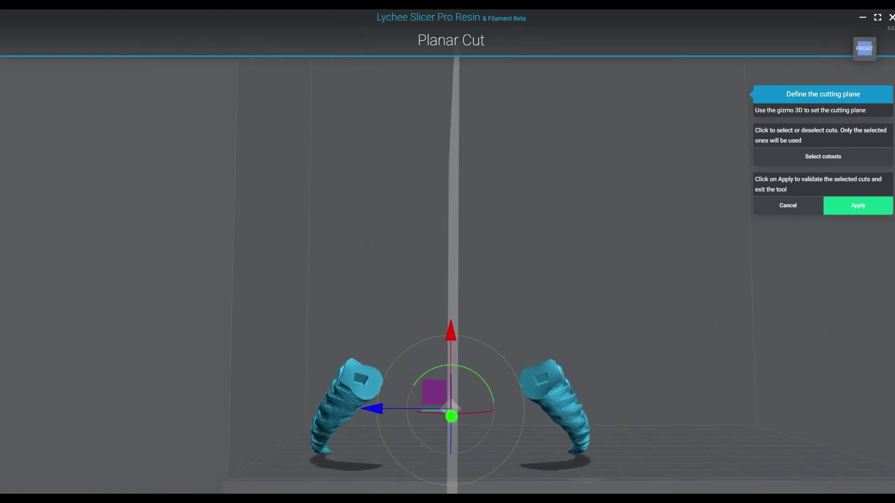
key("Escape")
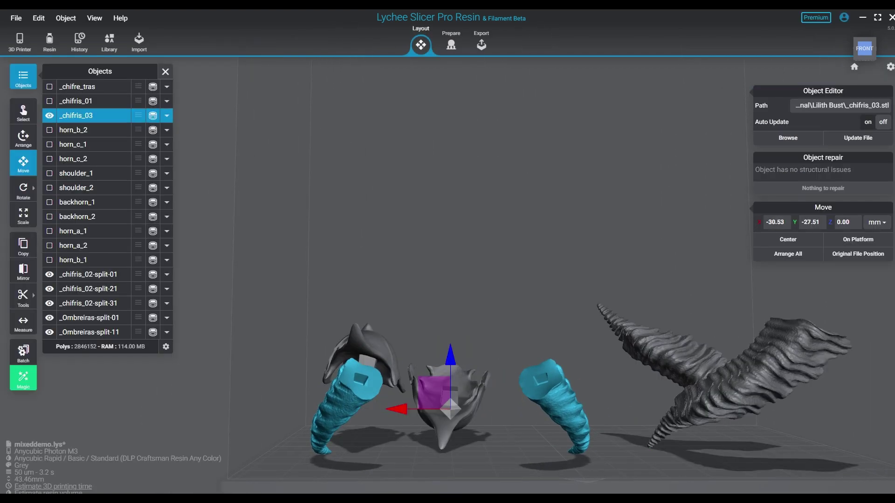
- Split the _chifris_03 horn pair into separate parts
right_click_drag(485, 280, 477, 252)
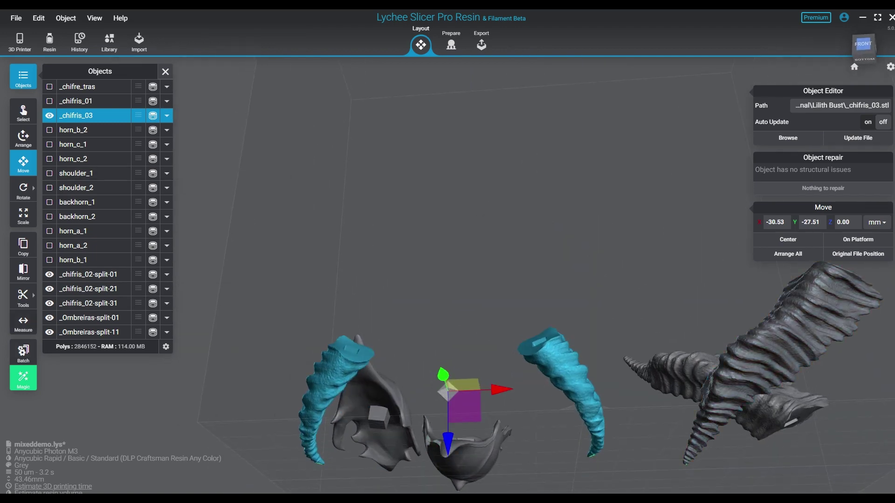
mouse_move(23, 298)
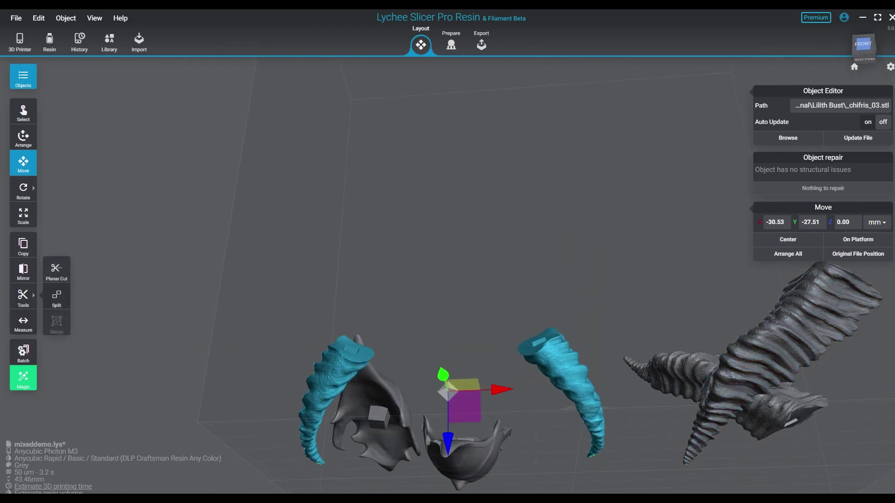
left_click(261, 298)
right_click_drag(261, 298, 270, 347)
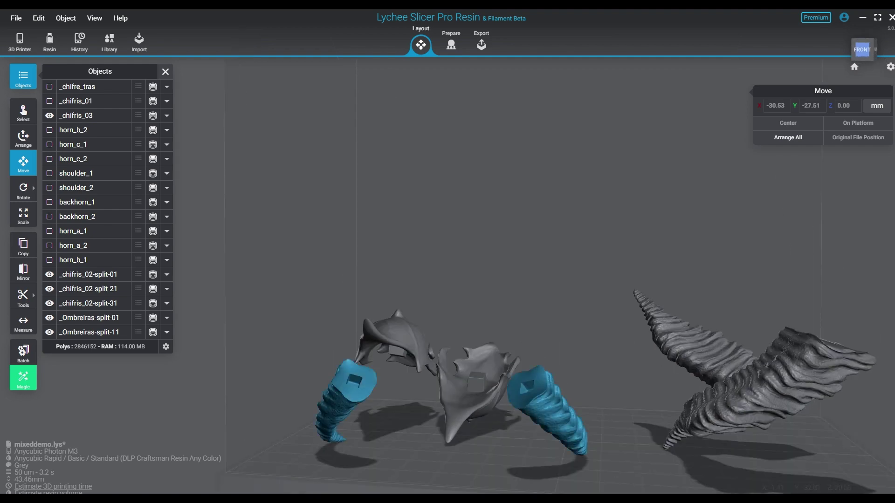
left_click(355, 394)
right_click_drag(354, 394, 365, 434)
mouse_move(23, 298)
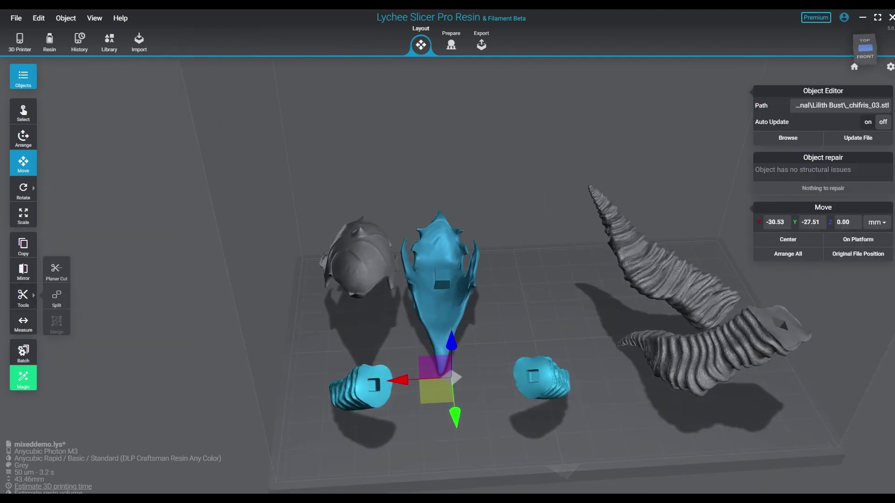
left_click(57, 299)
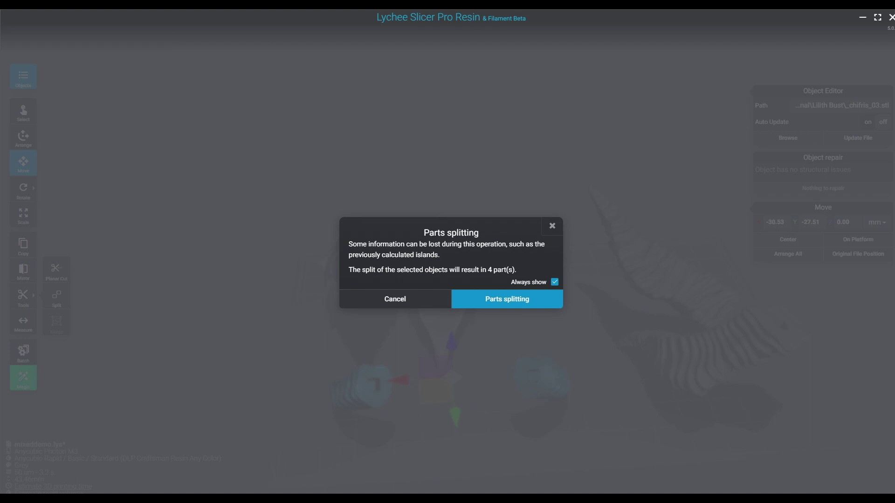
left_click(507, 299)
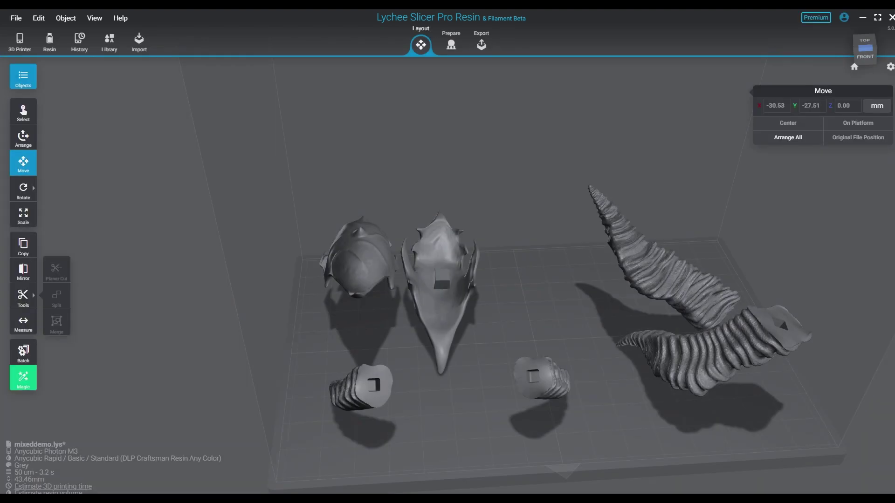
- Place _chifris_03-split-11 at about X 7.36, Y 13.98 and _chifris_03-split-01 at about X 0.06, Y -8.72, Z 5.83
left_click_drag(541, 379, 552, 285)
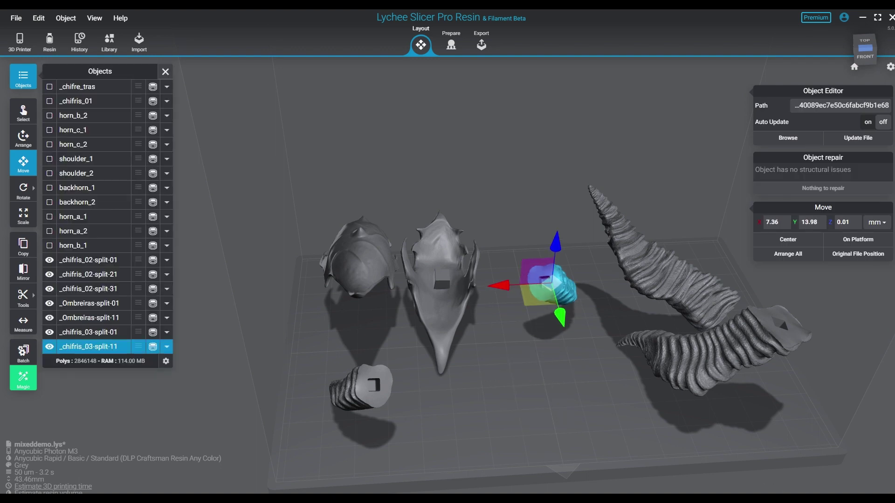
left_click_drag(363, 389, 558, 315)
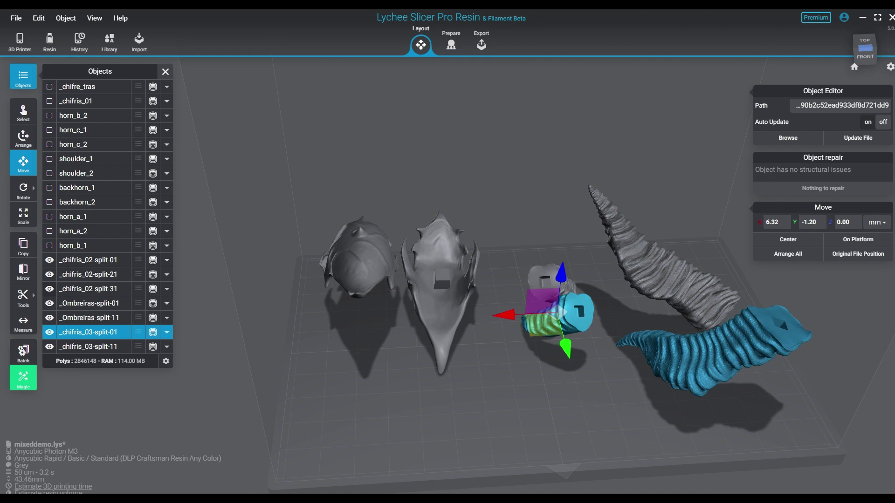
right_click_drag(550, 299, 544, 314)
left_click_drag(544, 315, 529, 329)
mouse_move(549, 280)
left_mouse_down()
mouse_move(549, 333)
mouse_move(550, 270)
left_mouse_up()
left_click(601, 354)
right_click_drag(601, 363, 554, 366)
left_click(556, 366)
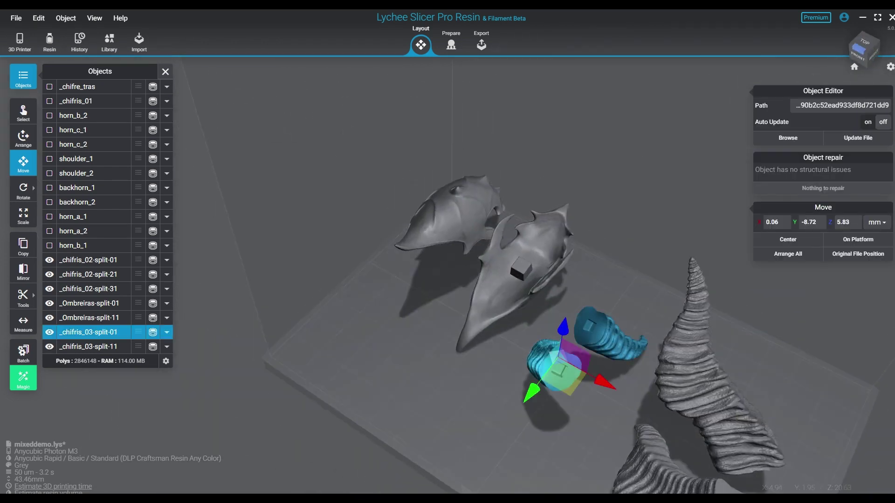
- Shift the shoulder piece _Ombreiras-split-01 along X to about -27.39, toward the small horns
left_click(604, 333)
right_click_drag(606, 336, 546, 357)
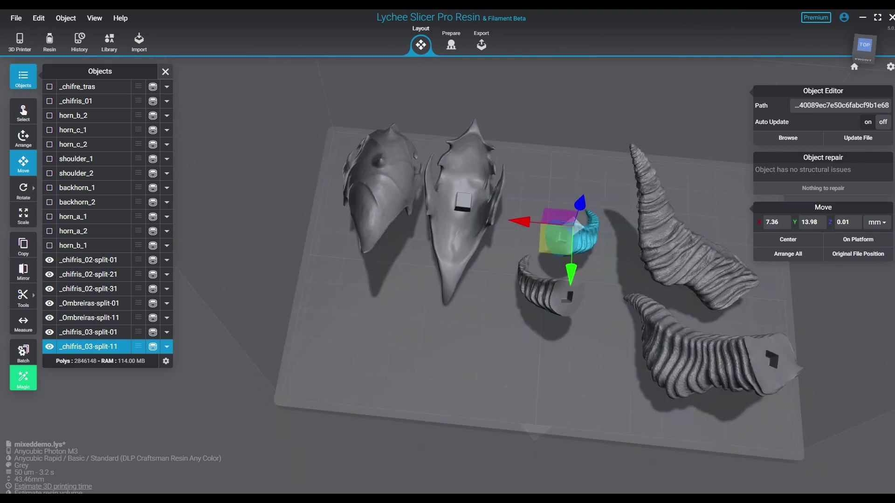
left_click(465, 248)
left_click_drag(512, 216, 525, 218)
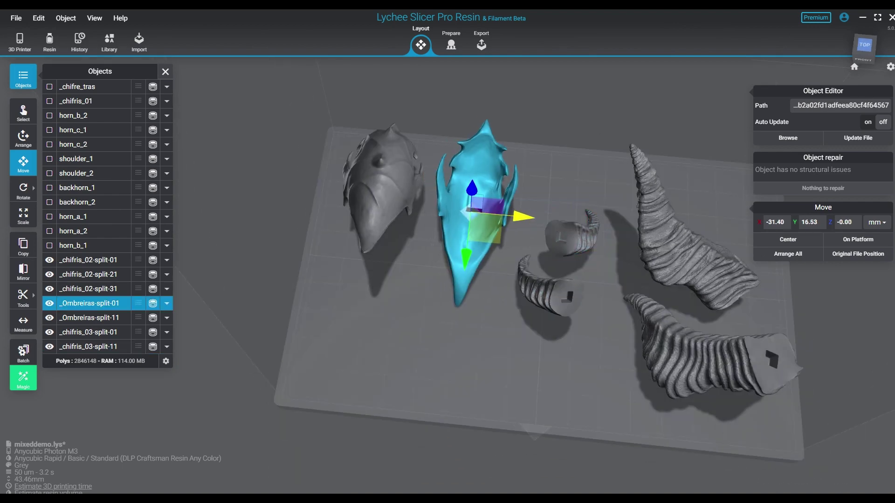
right_click_drag(529, 242, 522, 224)
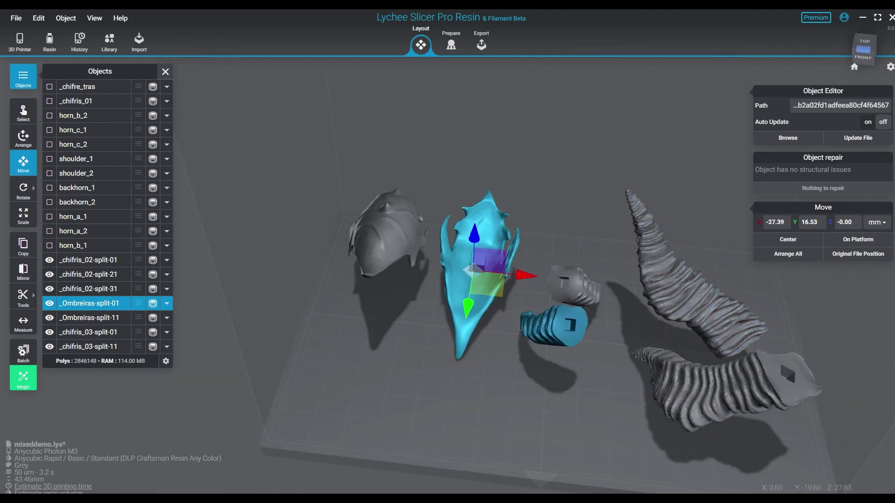
- Move _chifris_03-split-01 along Y to about -20.31, and hide all the split horn and shoulder pieces
left_click(561, 328)
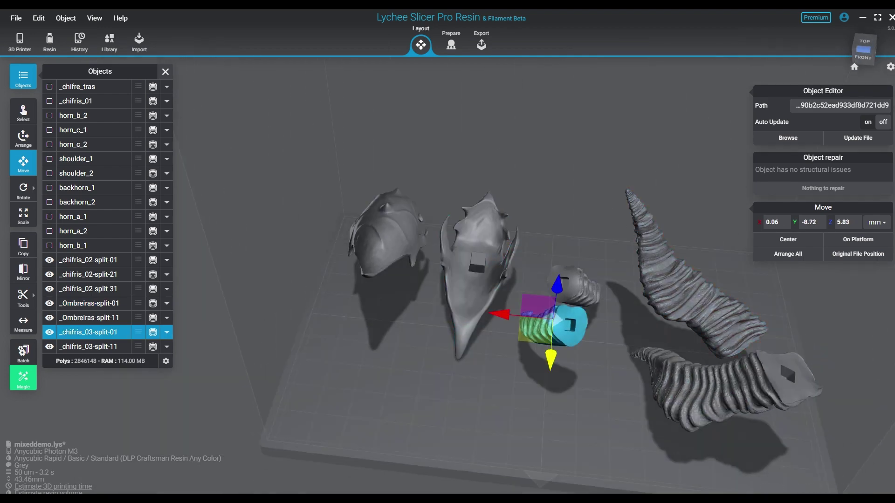
left_click(610, 223)
right_click_drag(610, 224, 674, 191)
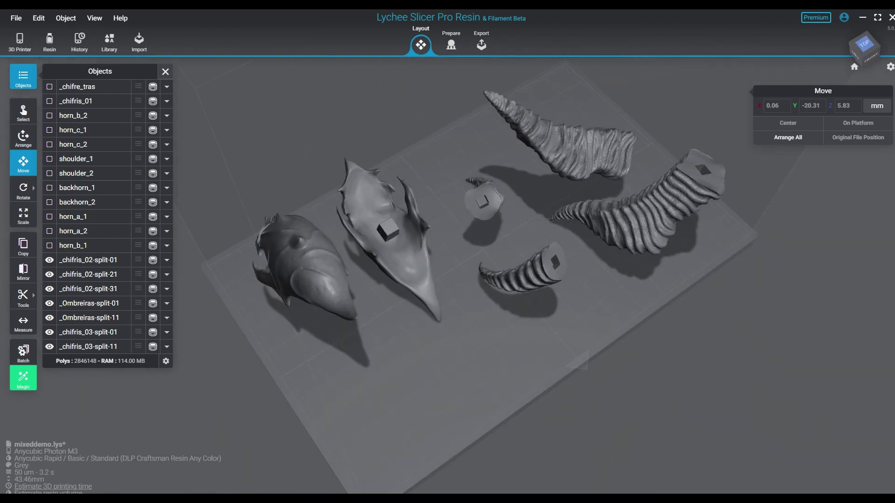
right_click_drag(513, 289, 492, 291)
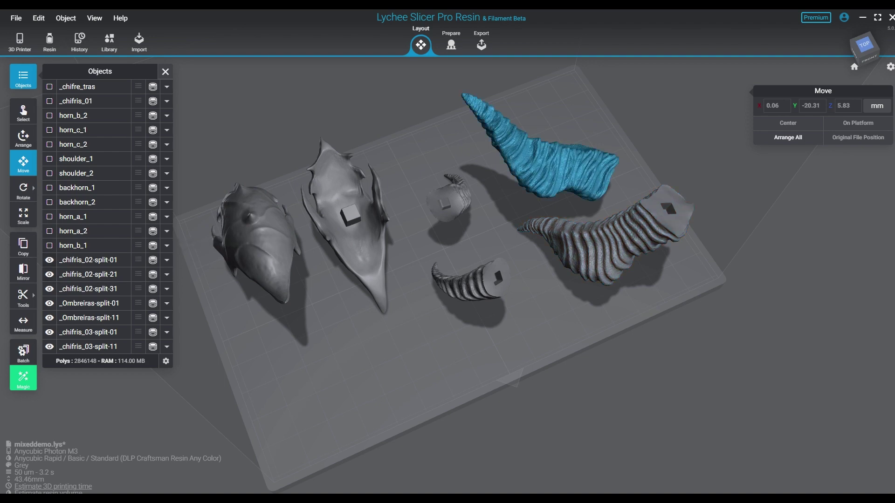
left_click_drag(50, 260, 50, 346)
left_click(50, 246)
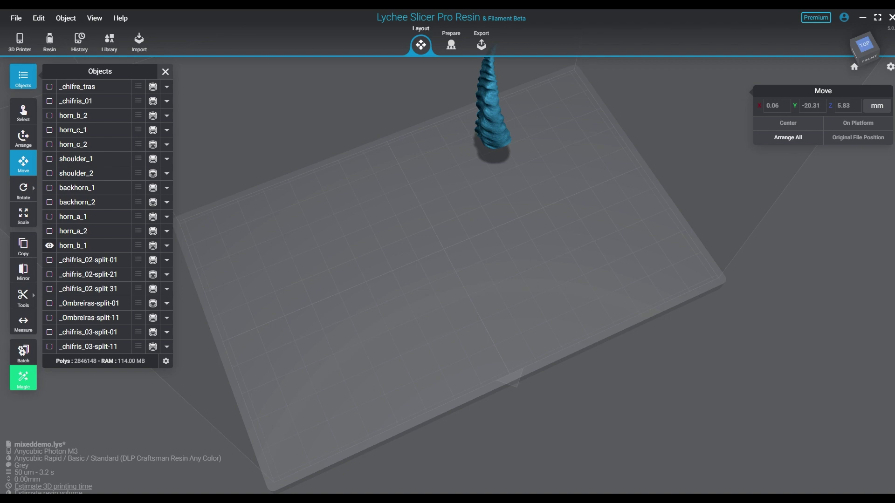
left_click(50, 231)
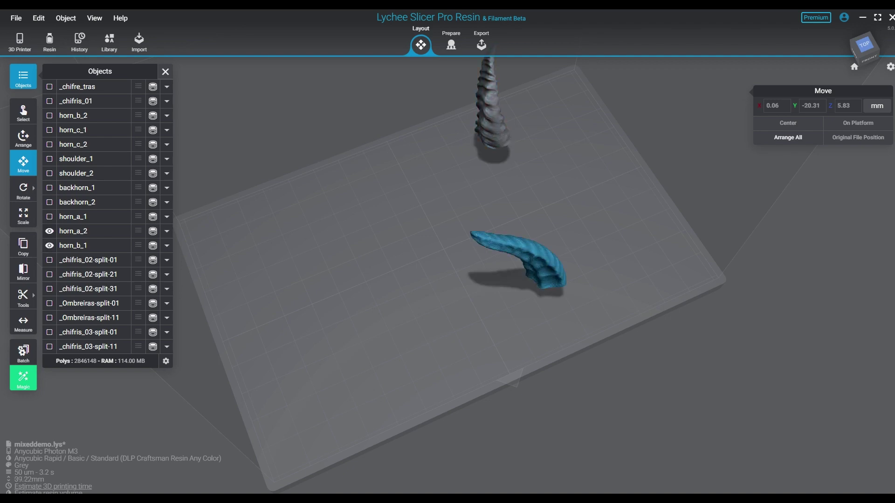
left_click(50, 231)
left_click(49, 246)
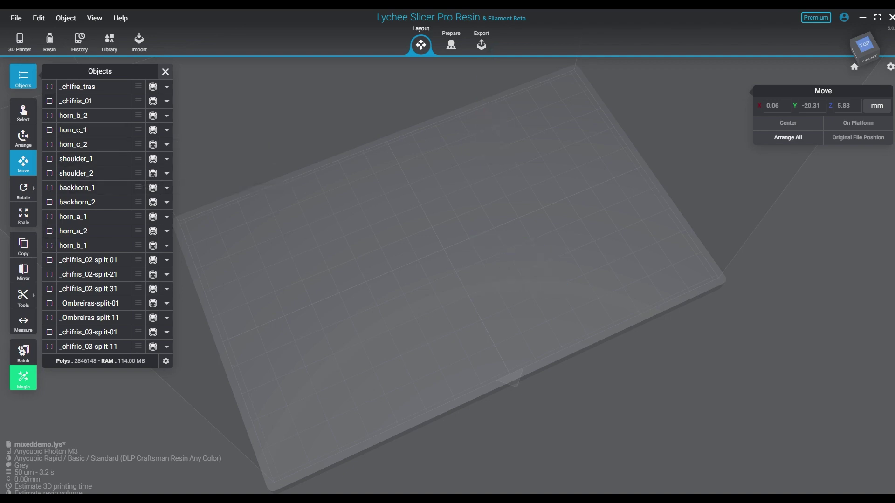
- Show _chifre_tras and _chifris_01, and move the _chifris_01 horn pair to about X -4.09, Y 4.36
left_click(50, 86)
left_click(49, 101)
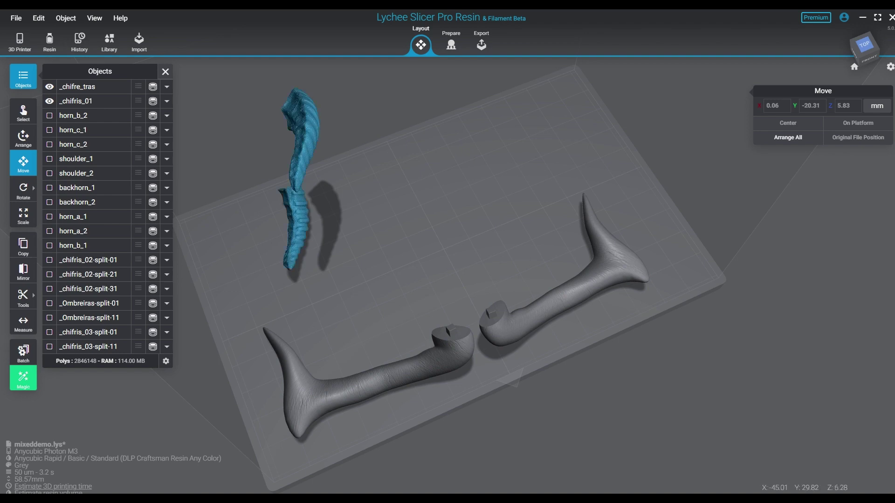
left_click(89, 101)
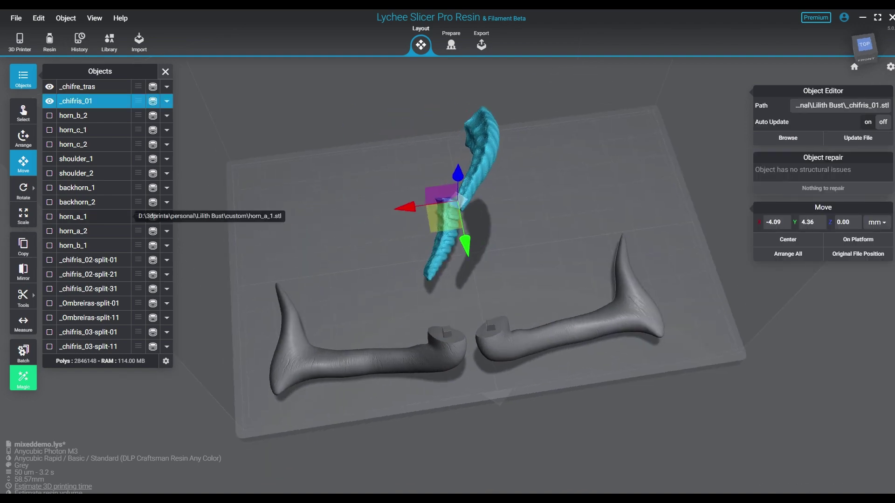
- Rotate the _chifris_01 horn pair to about X -82.21, Y -0.06, Z 0.47 so both horns lie beside _chifre_tras
left_click(24, 192)
left_click_drag(436, 175, 478, 174)
left_click_drag(463, 245, 458, 186)
right_click_drag(471, 289, 423, 337)
left_click(421, 310)
left_click_drag(475, 231, 465, 308)
left_click(459, 361)
right_click_drag(459, 361, 713, 262)
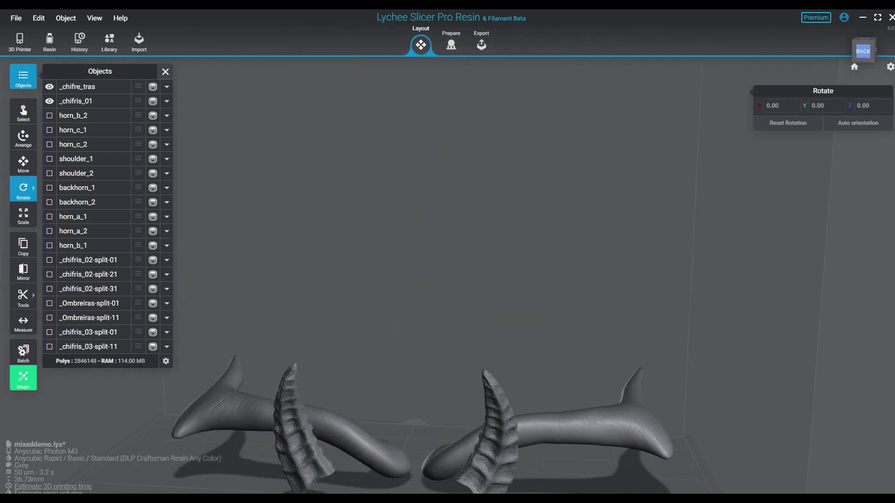
middle_click_drag(592, 434, 638, 238)
right_click_drag(639, 237, 629, 291)
left_click_drag(541, 314, 525, 354)
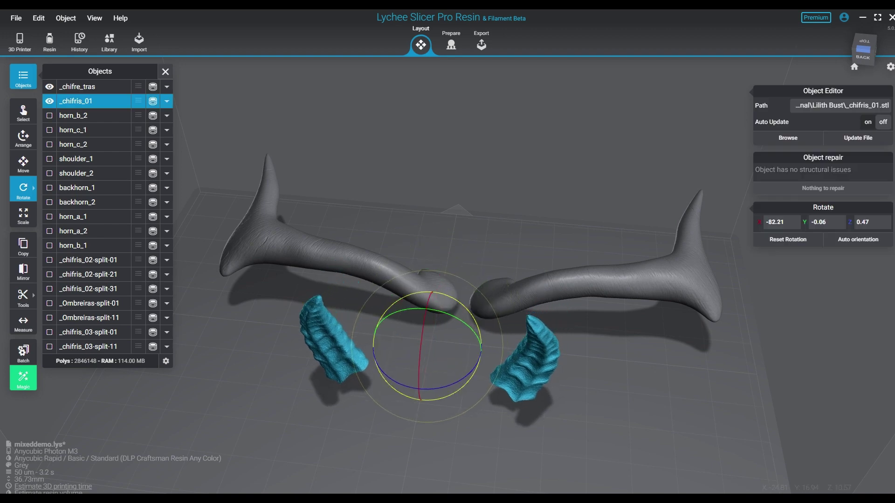
- Split the rotated _chifris_01 horn pair into separate parts
right_click_drag(201, 261, 384, 254)
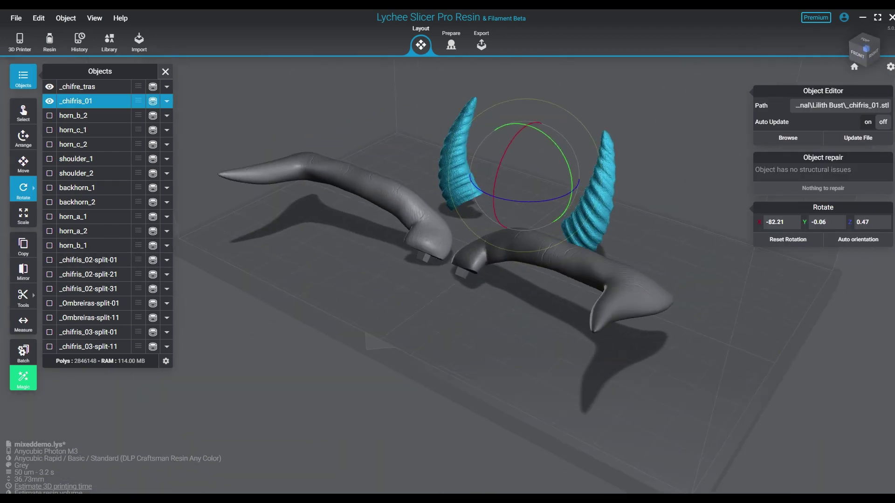
right_click_drag(289, 177, 404, 228)
right_click_drag(410, 275, 326, 256)
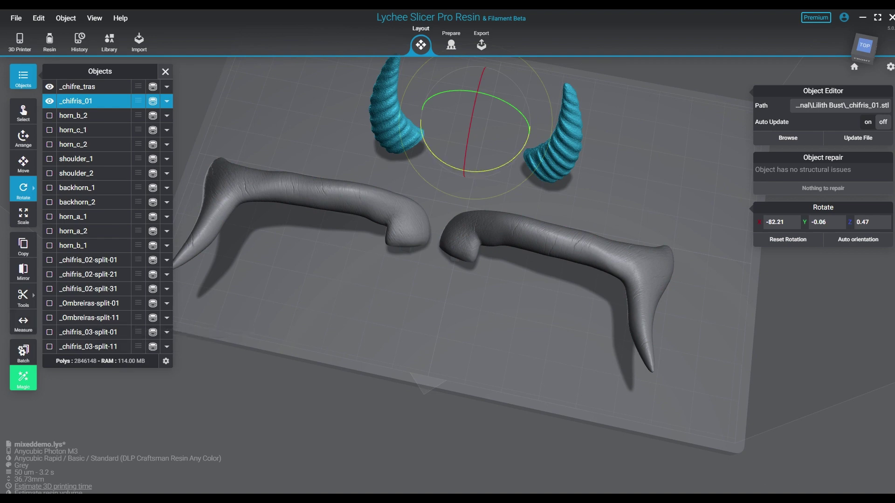
mouse_move(23, 297)
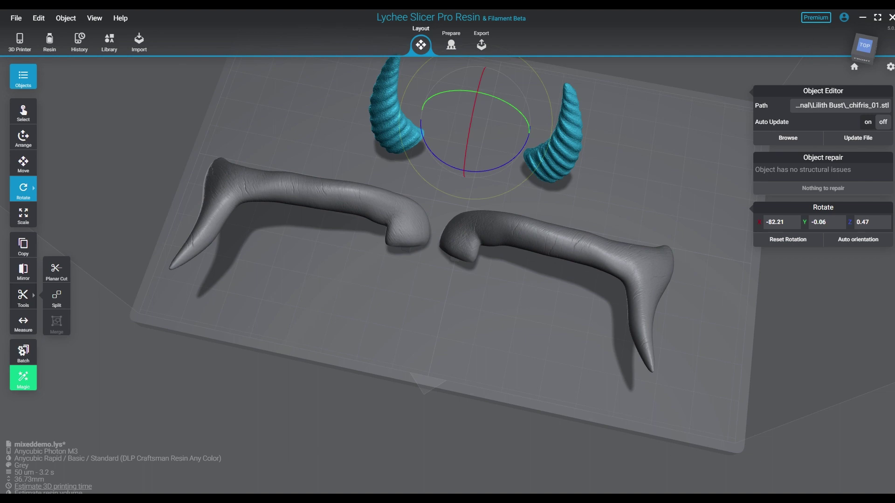
left_click(57, 299)
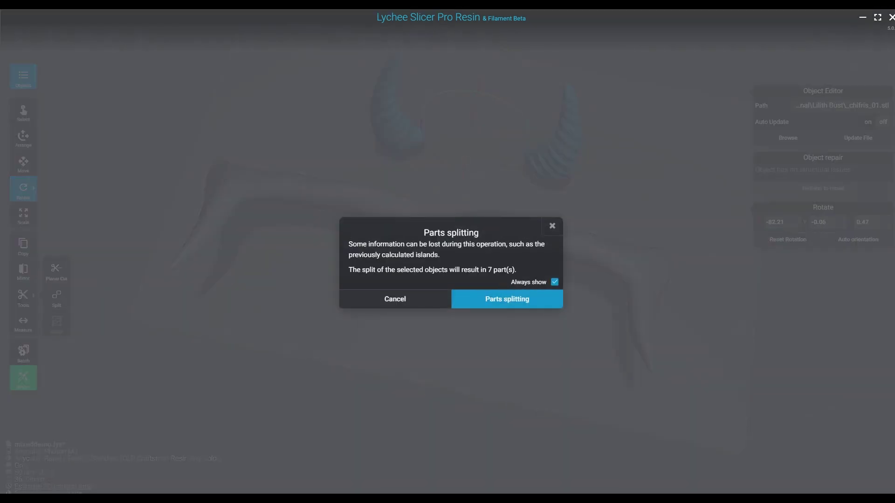
left_click(507, 300)
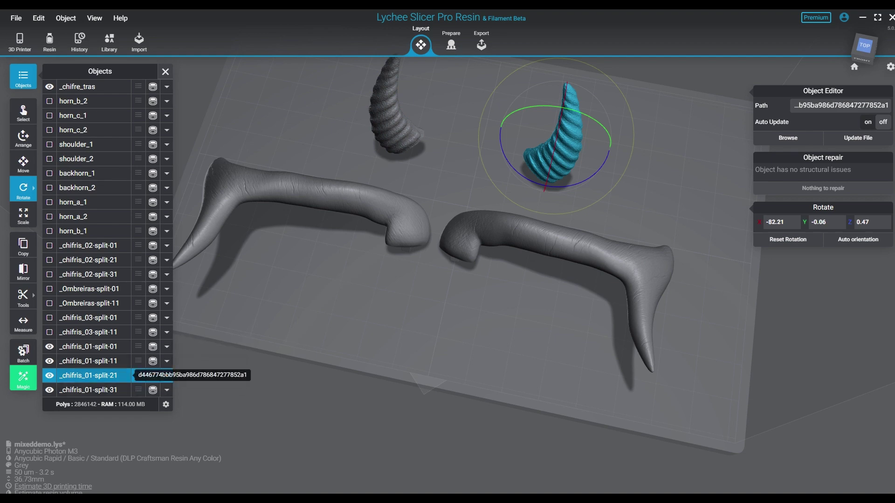
- Identify the horns among the _chifris_01 split parts and hide the fragments _chifris_01-split-11 and _chifris_01-split-31
left_click(49, 347)
left_click(49, 362)
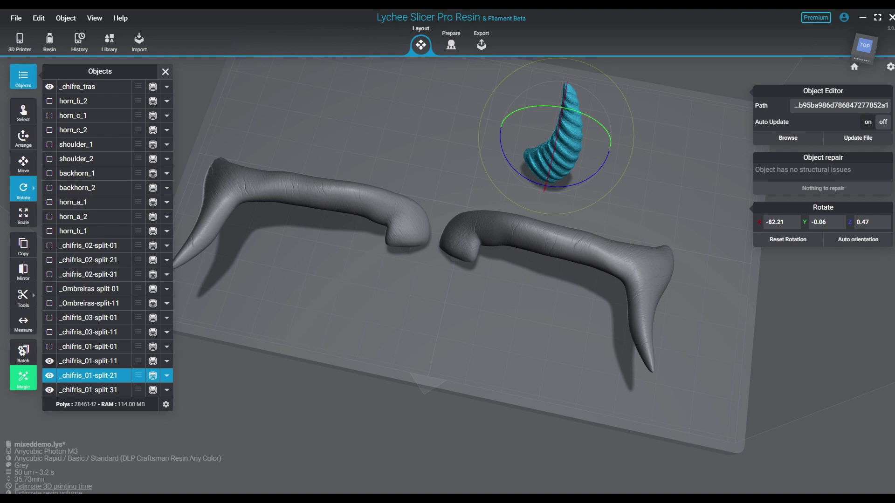
left_click(49, 361)
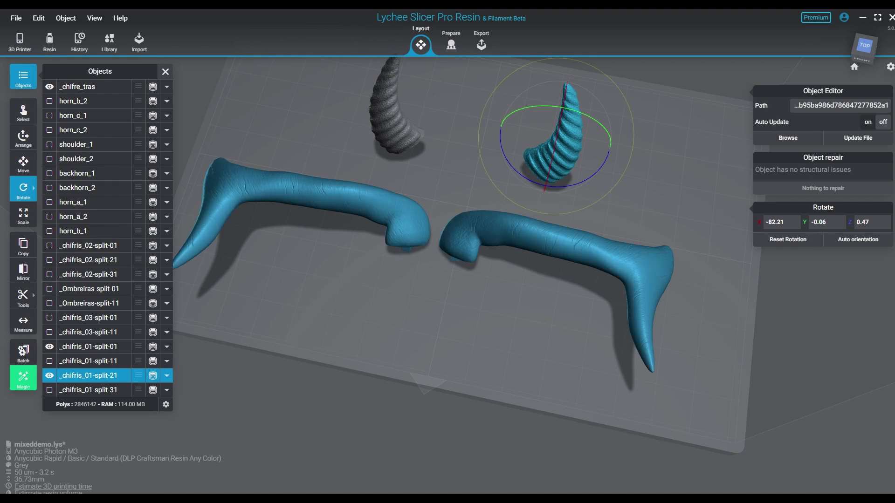
mouse_move(23, 189)
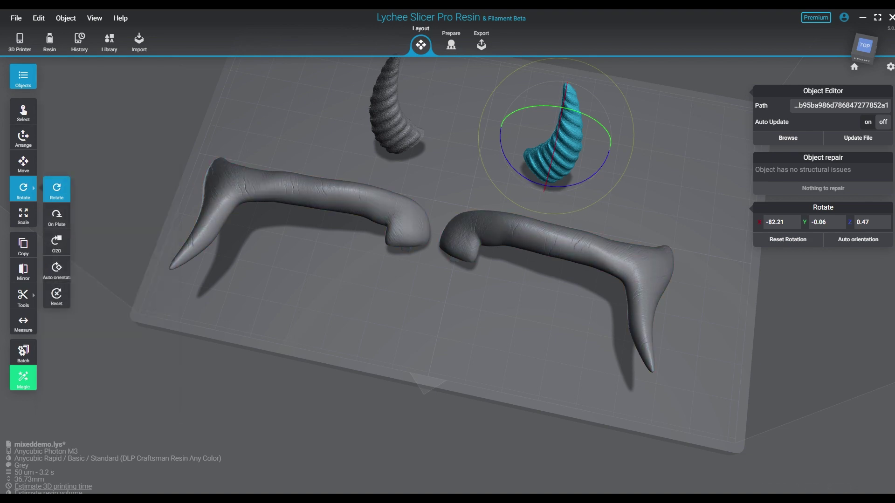
left_click(466, 136)
left_click(557, 140)
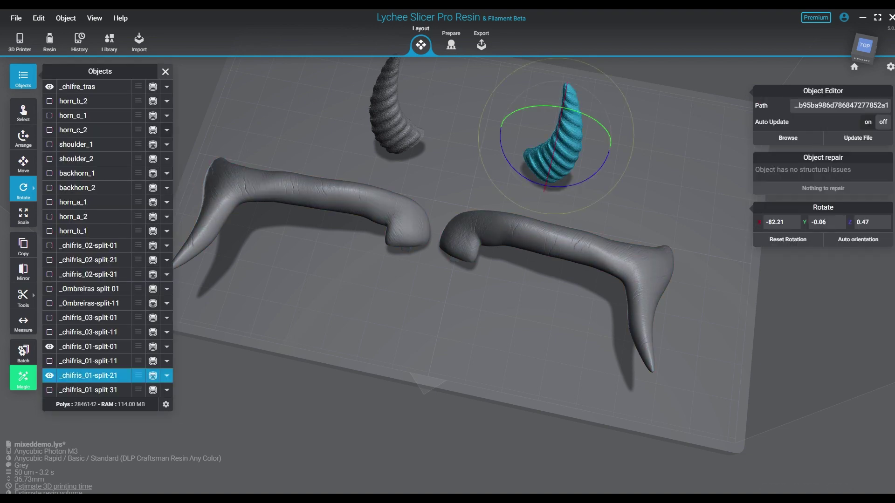
left_click(23, 164)
left_click(326, 140)
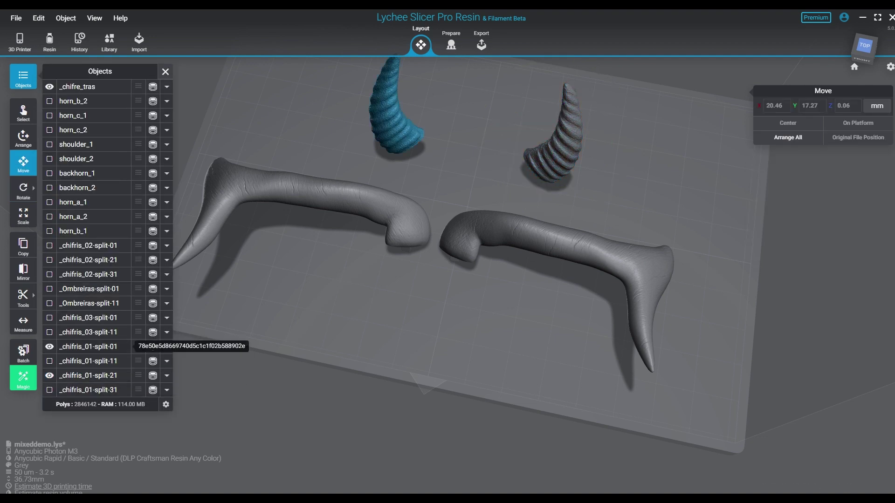
- Hide _chifre_tras and _chifris_01-split-01, leaving only the horn _chifris_01-split-21 on the build plate
left_click(49, 86)
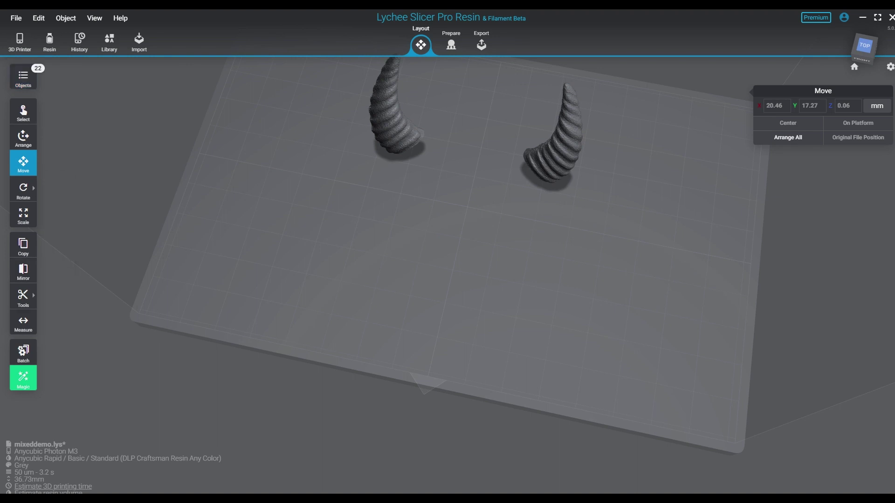
left_click(23, 77)
left_click(50, 347)
right_click_drag(373, 298, 396, 294)
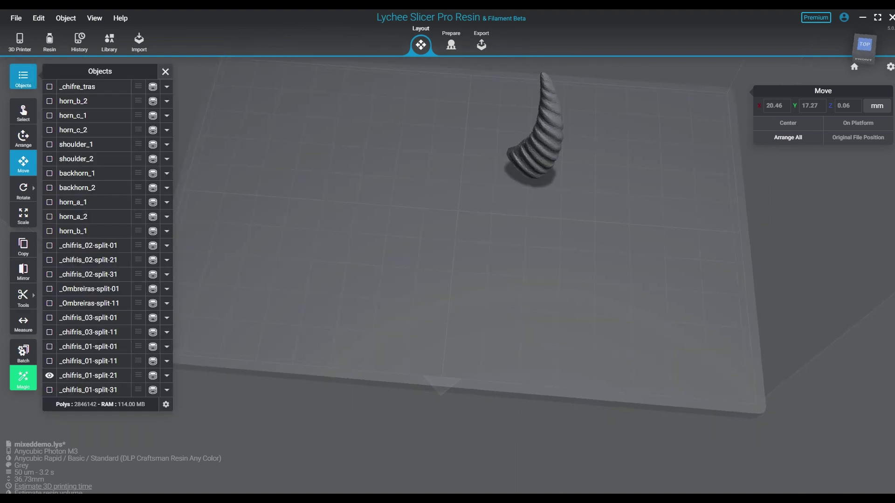
scroll(447, 275, "down", 3)
scroll(504, 224, "up", 5)
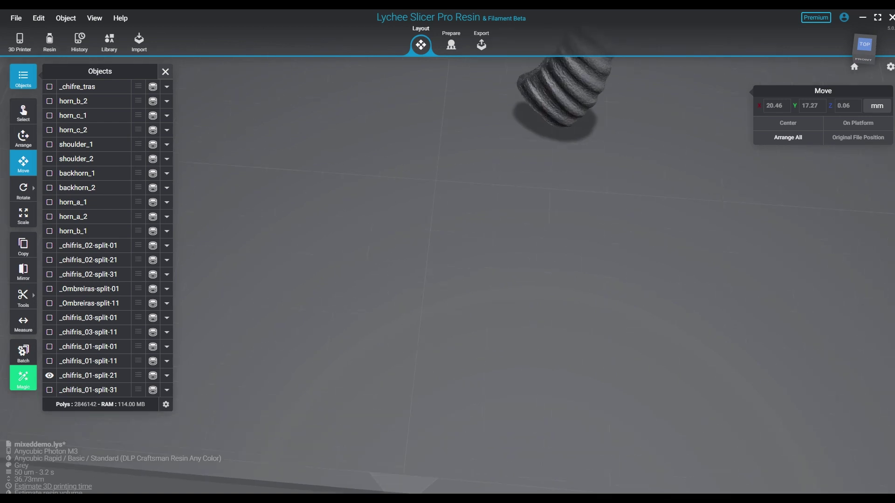
- Export the isolated horn _chifris_01-split-21 to a 3D file in .stl format
middle_click_drag(559, 126, 492, 294)
left_click(482, 45)
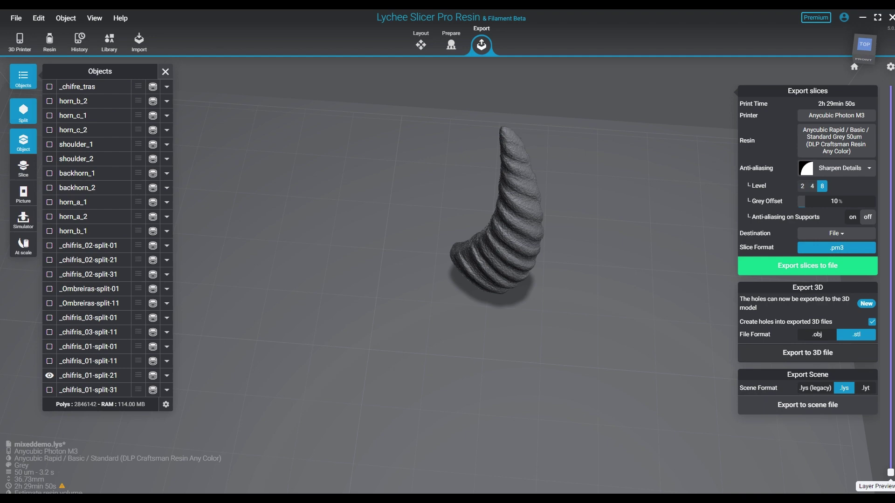
left_click(808, 353)
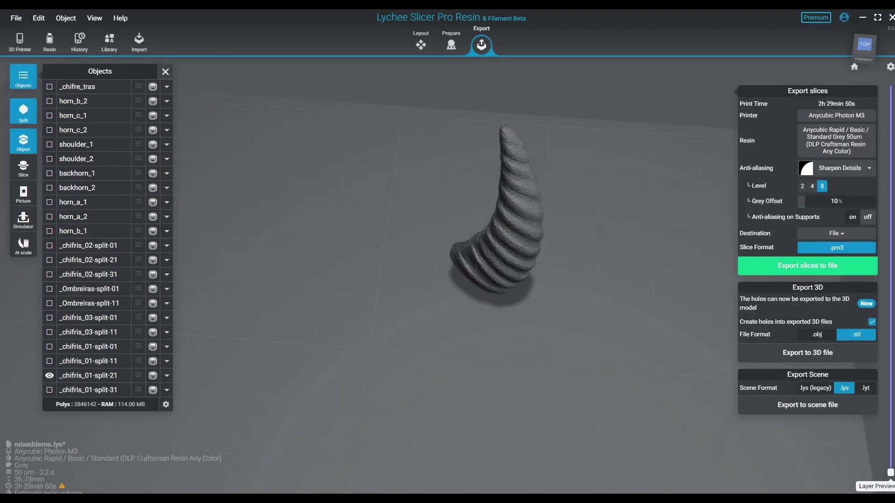
left_click(517, 226)
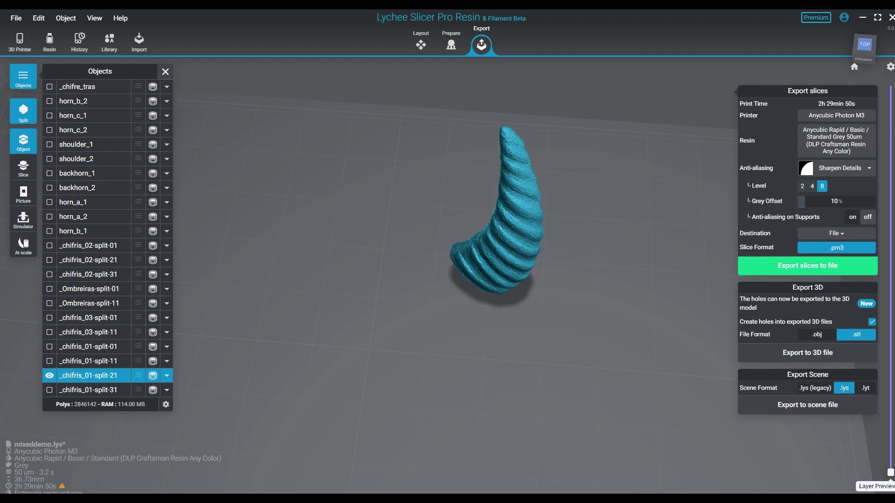
- Show shoulder_2 in place of the horn _chifris_01-split-21 and export it to a 3D file in .stl format
left_click(49, 158)
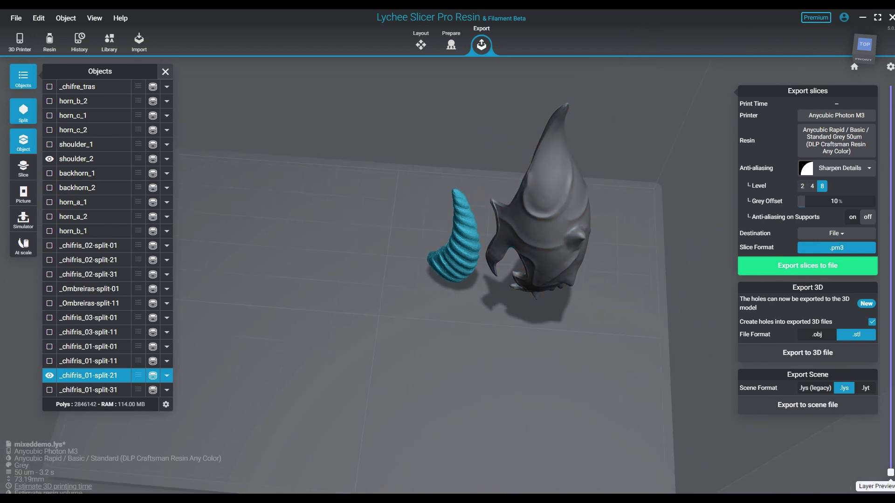
left_click(556, 171)
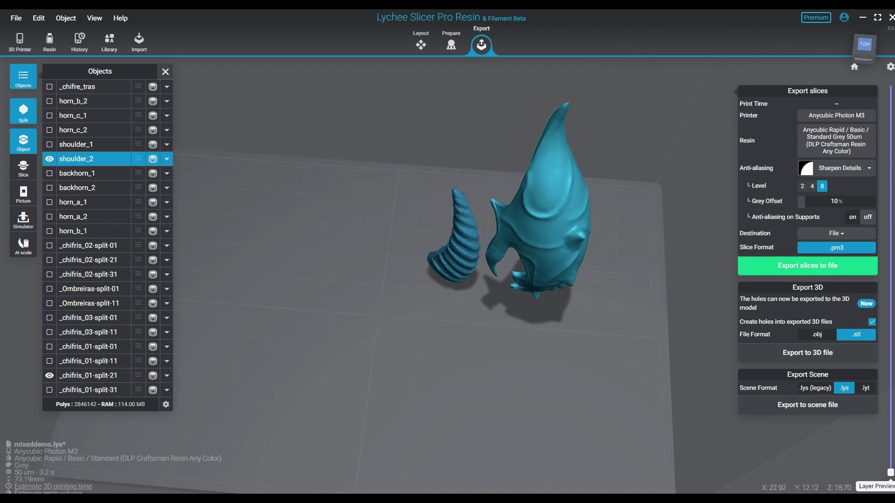
left_click(458, 241)
left_click(50, 376)
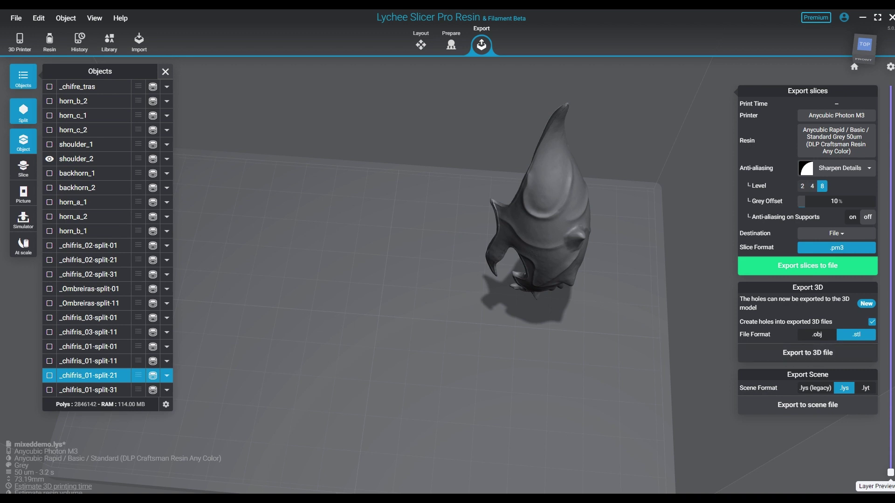
left_click(808, 353)
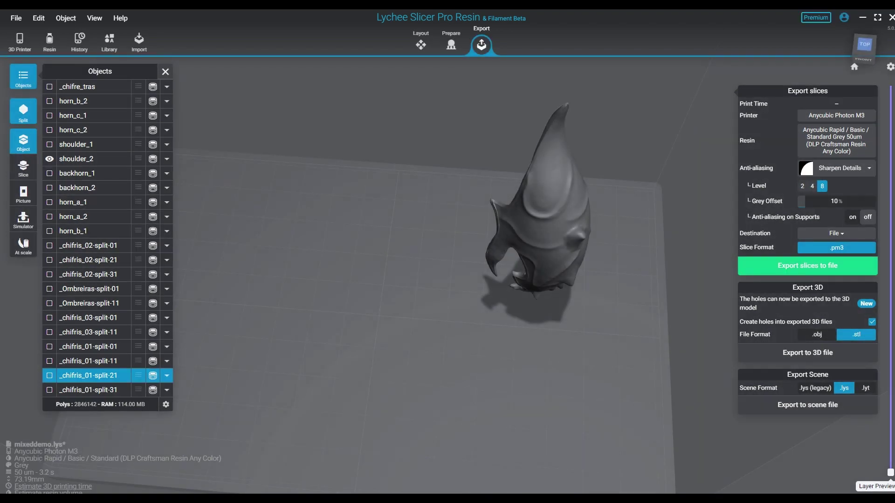